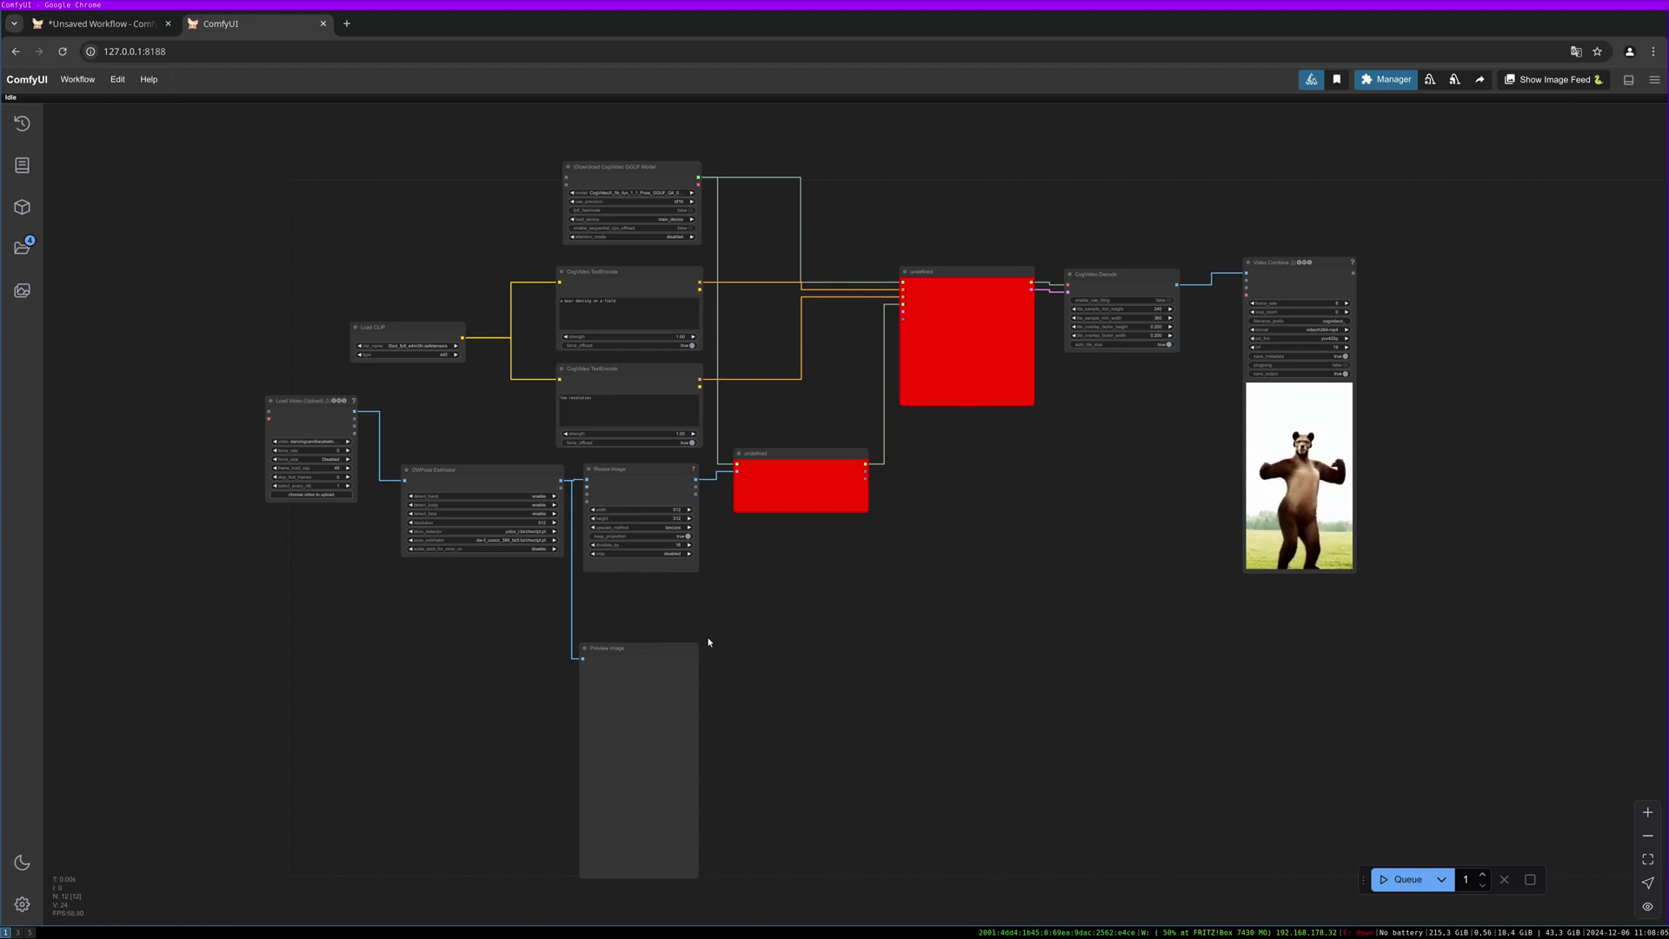
Step: Move the Preview Image node up a little and inspect the upper broken red node
drag(709, 642, 701, 589)
drag(747, 478, 698, 489)
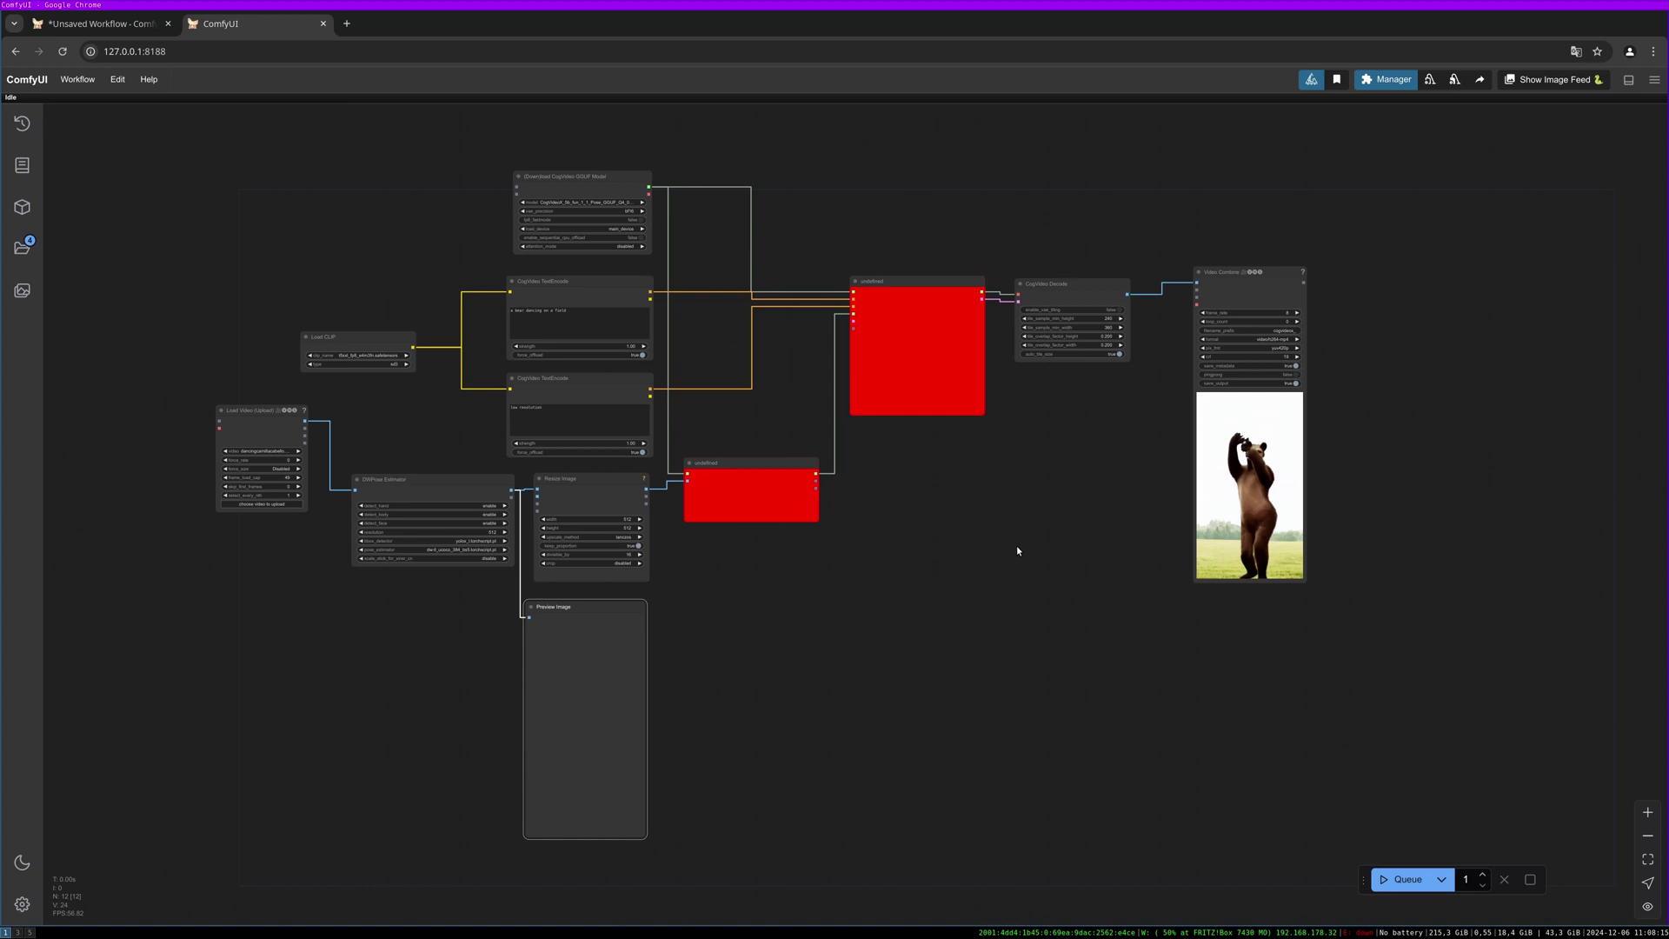
click(933, 404)
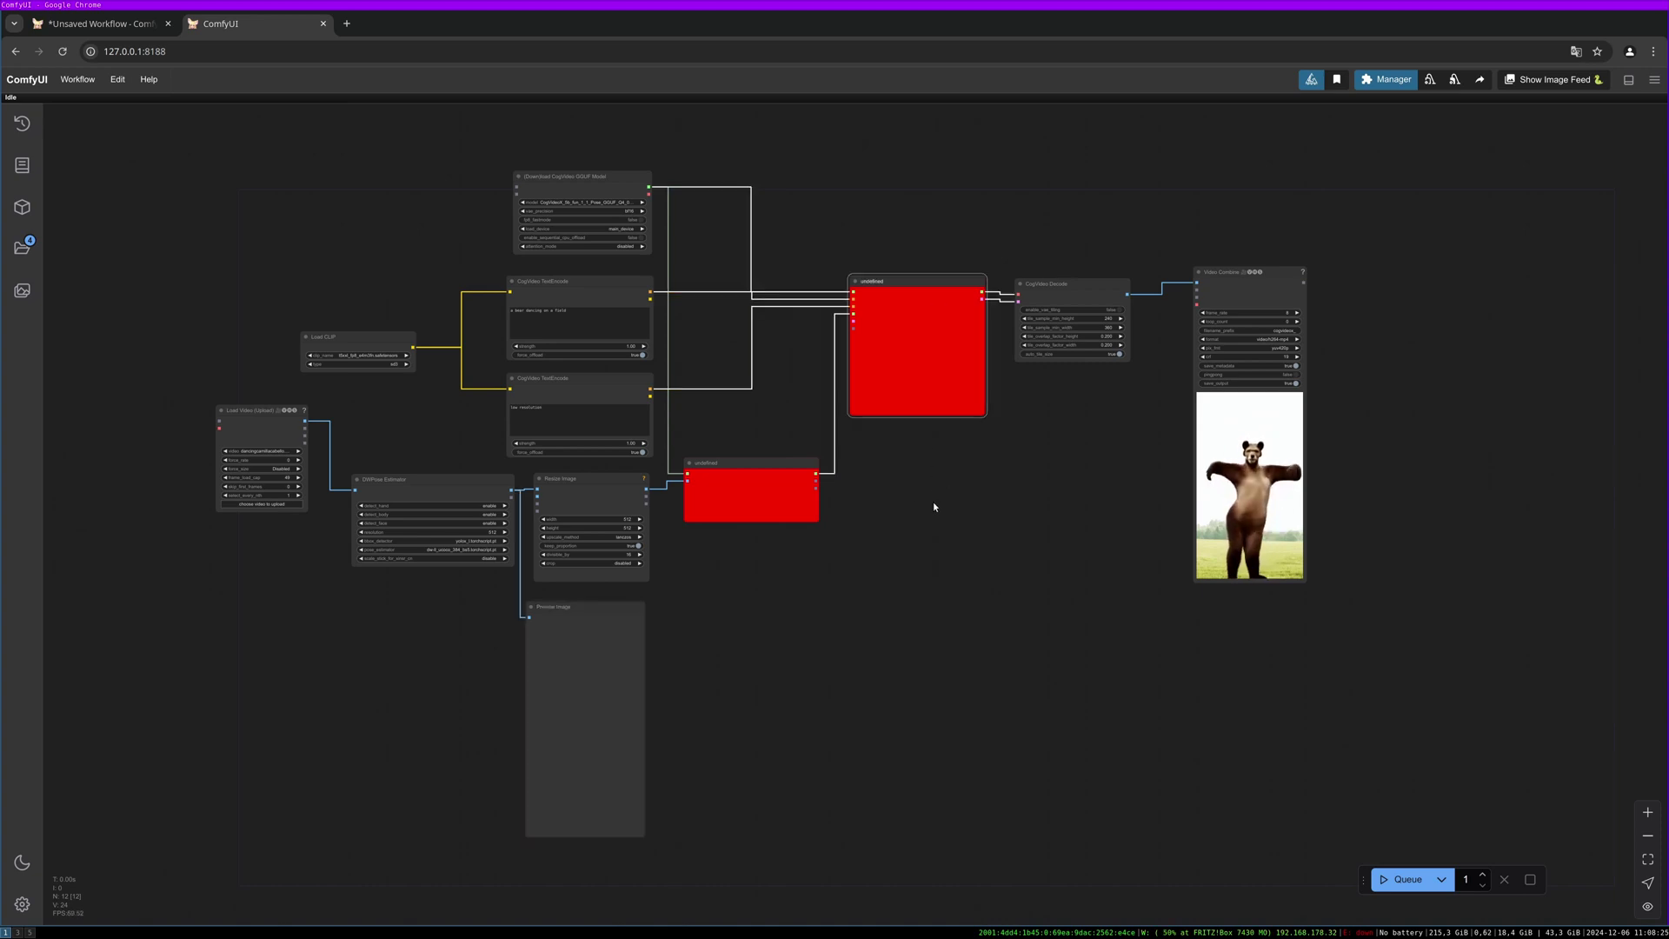
Step: Add a CogVideo Sampler node from a 'cogvideo' search and place it below the red node
double_click(897, 457)
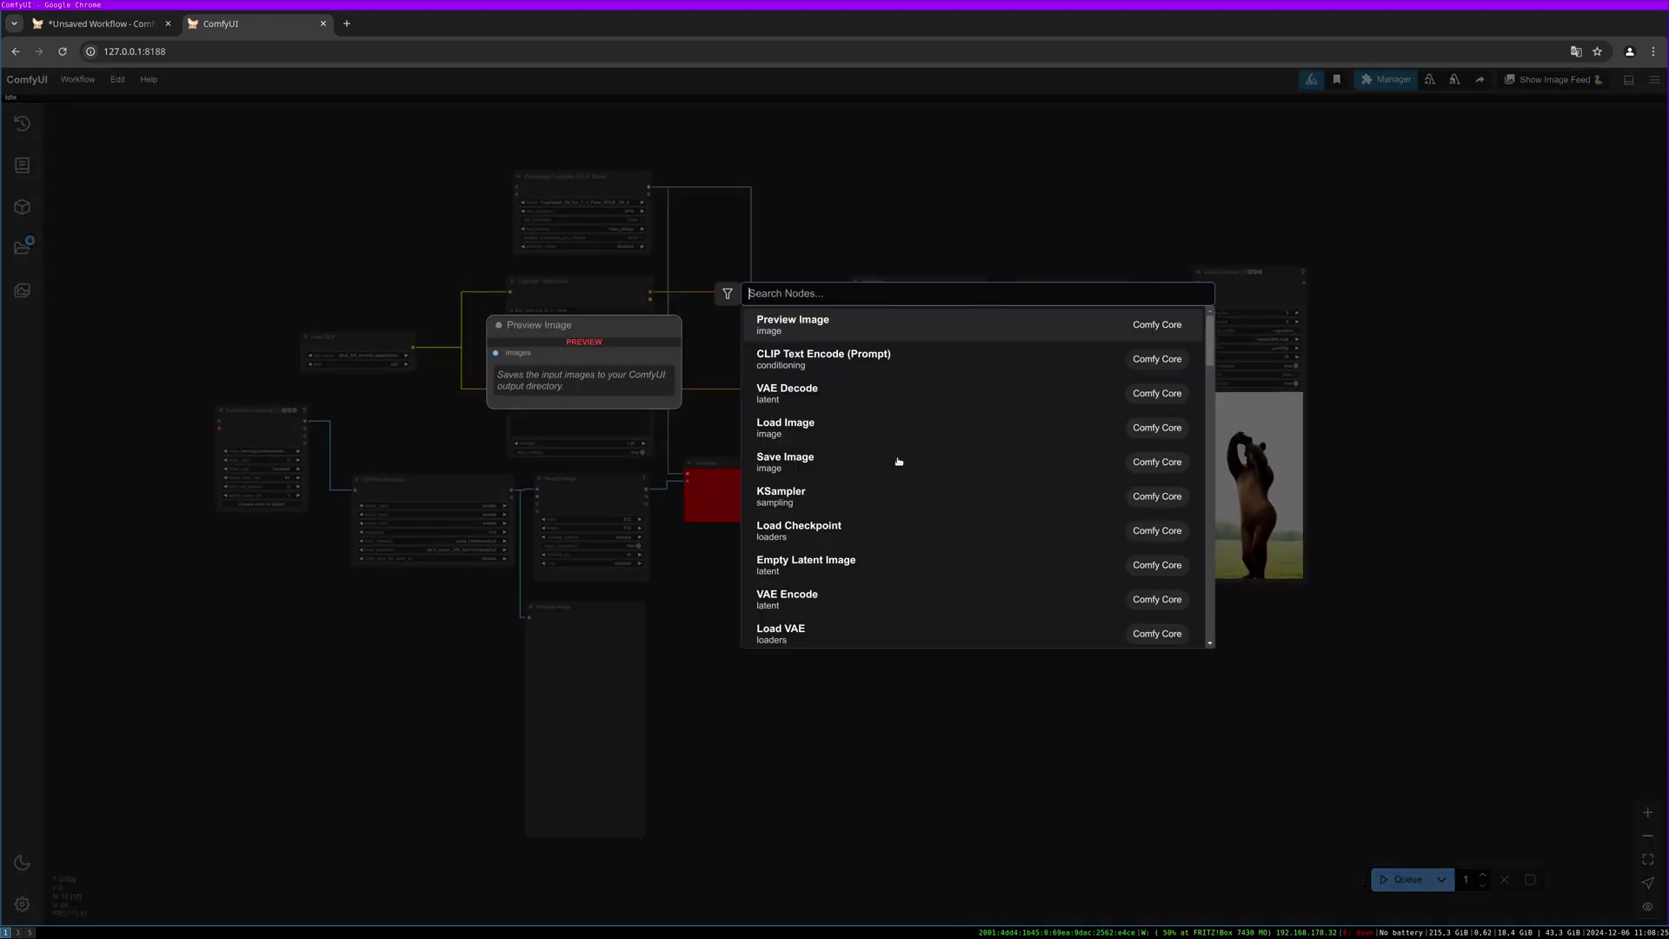
text(co)
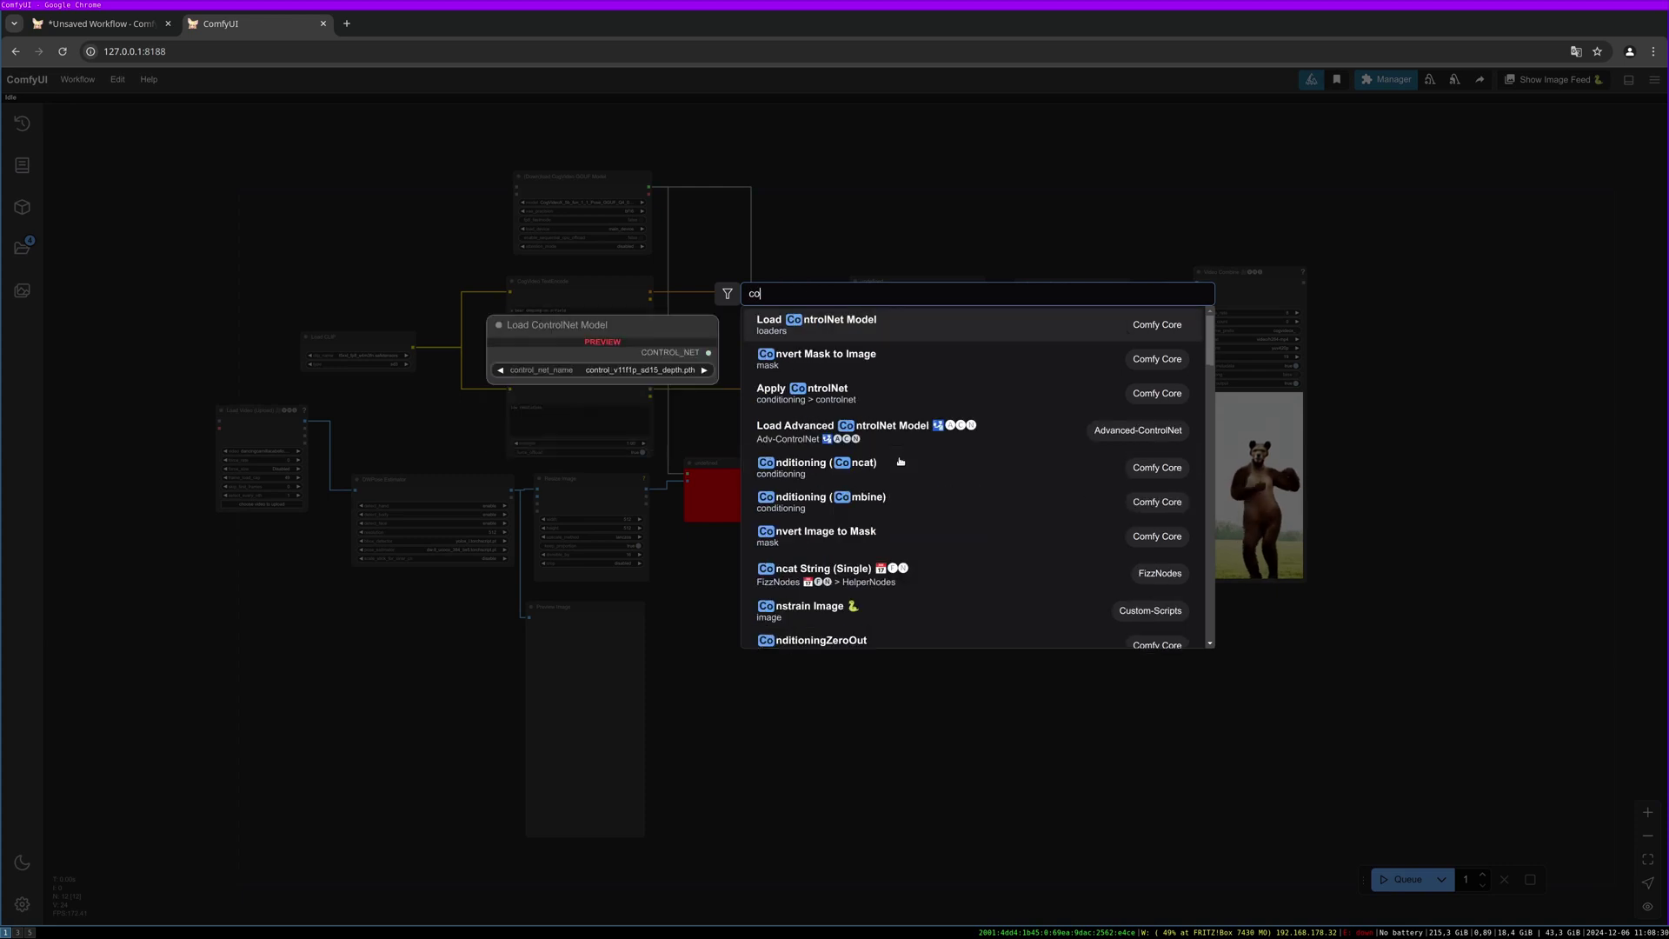
text(gvideo)
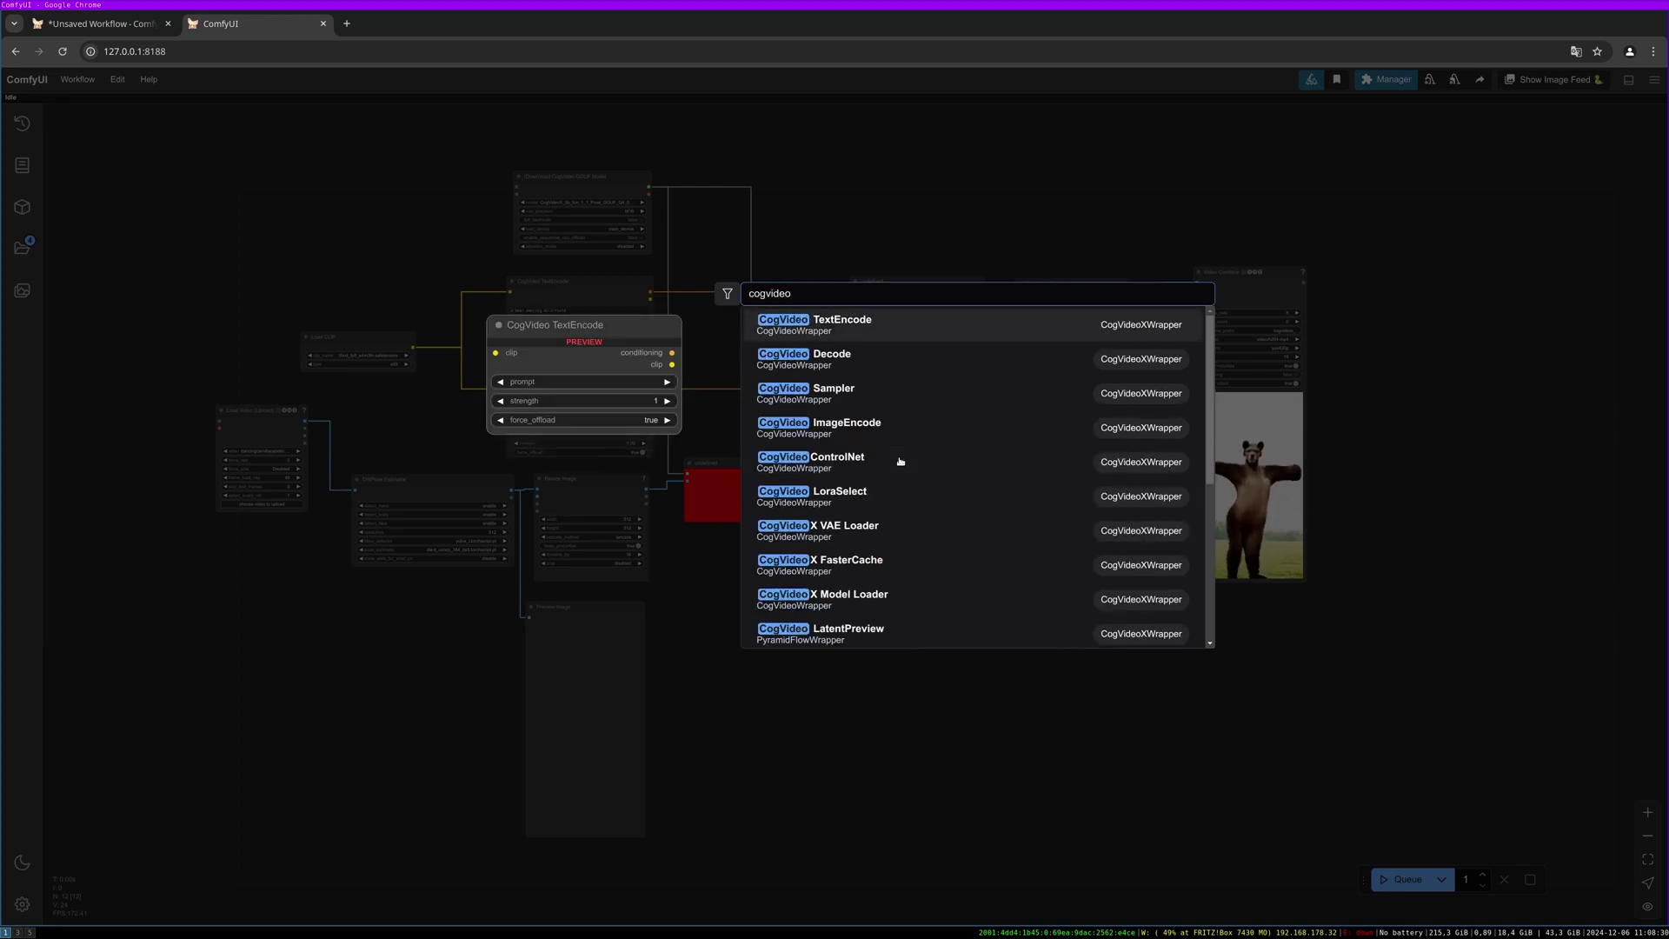
click(894, 387)
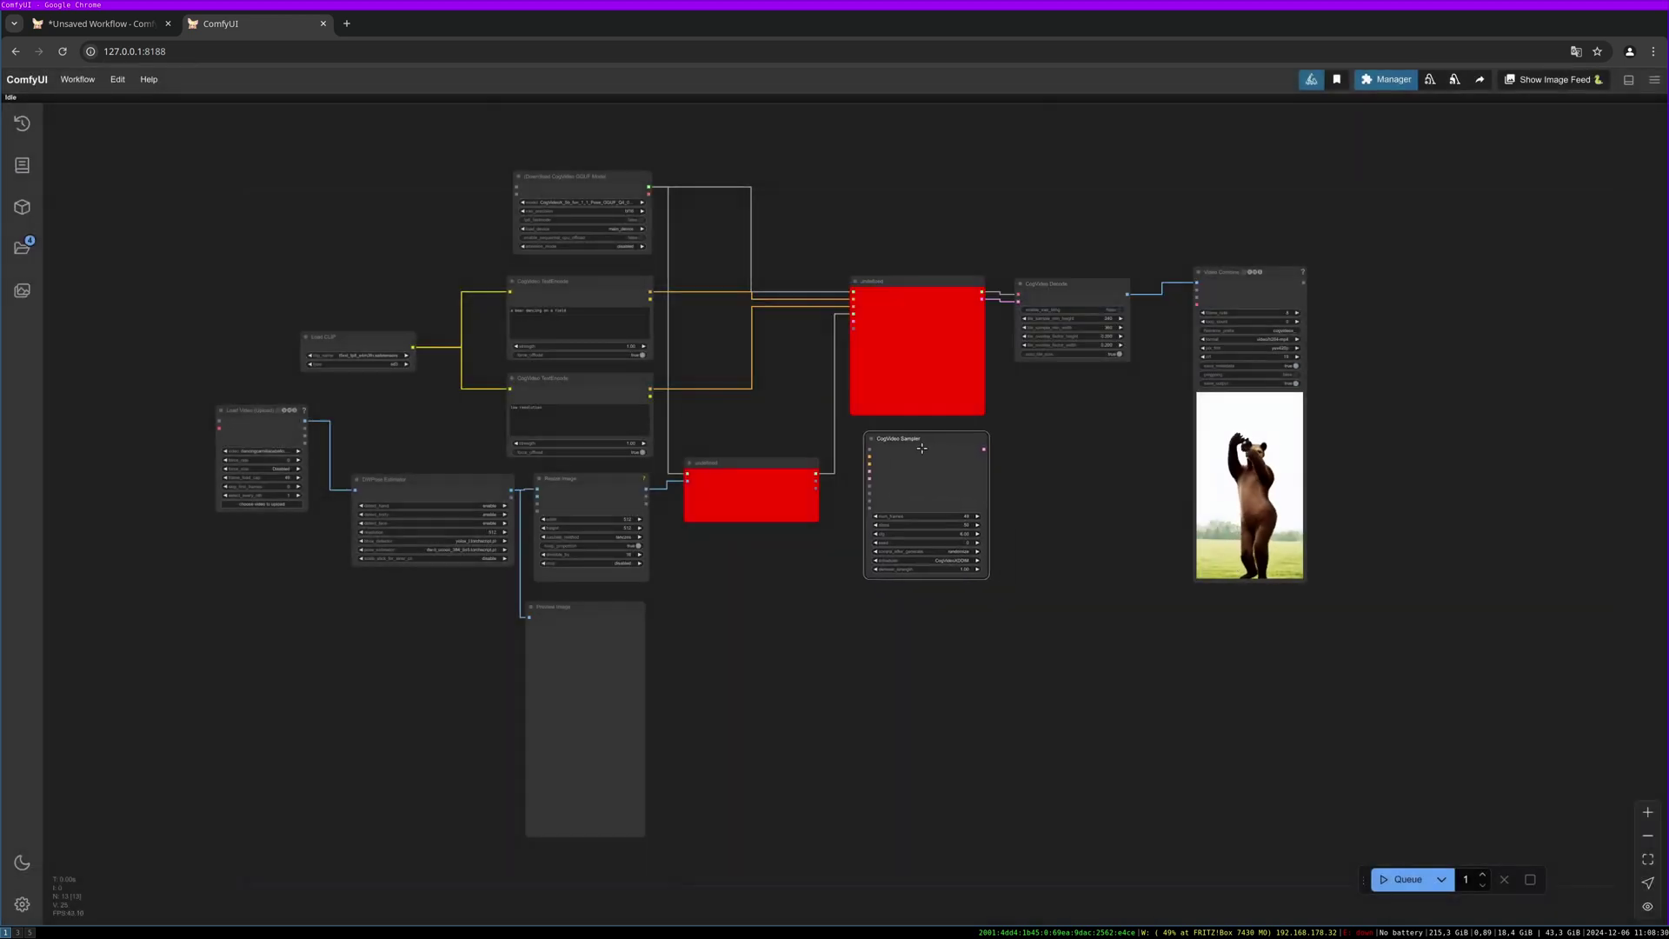
drag(922, 447, 929, 481)
Step: Connect the GGUF model, positive prompt and negative prompt to the CogVideo Sampler's inputs
scroll(965, 435, up, 5)
scroll(563, 190, up, 2)
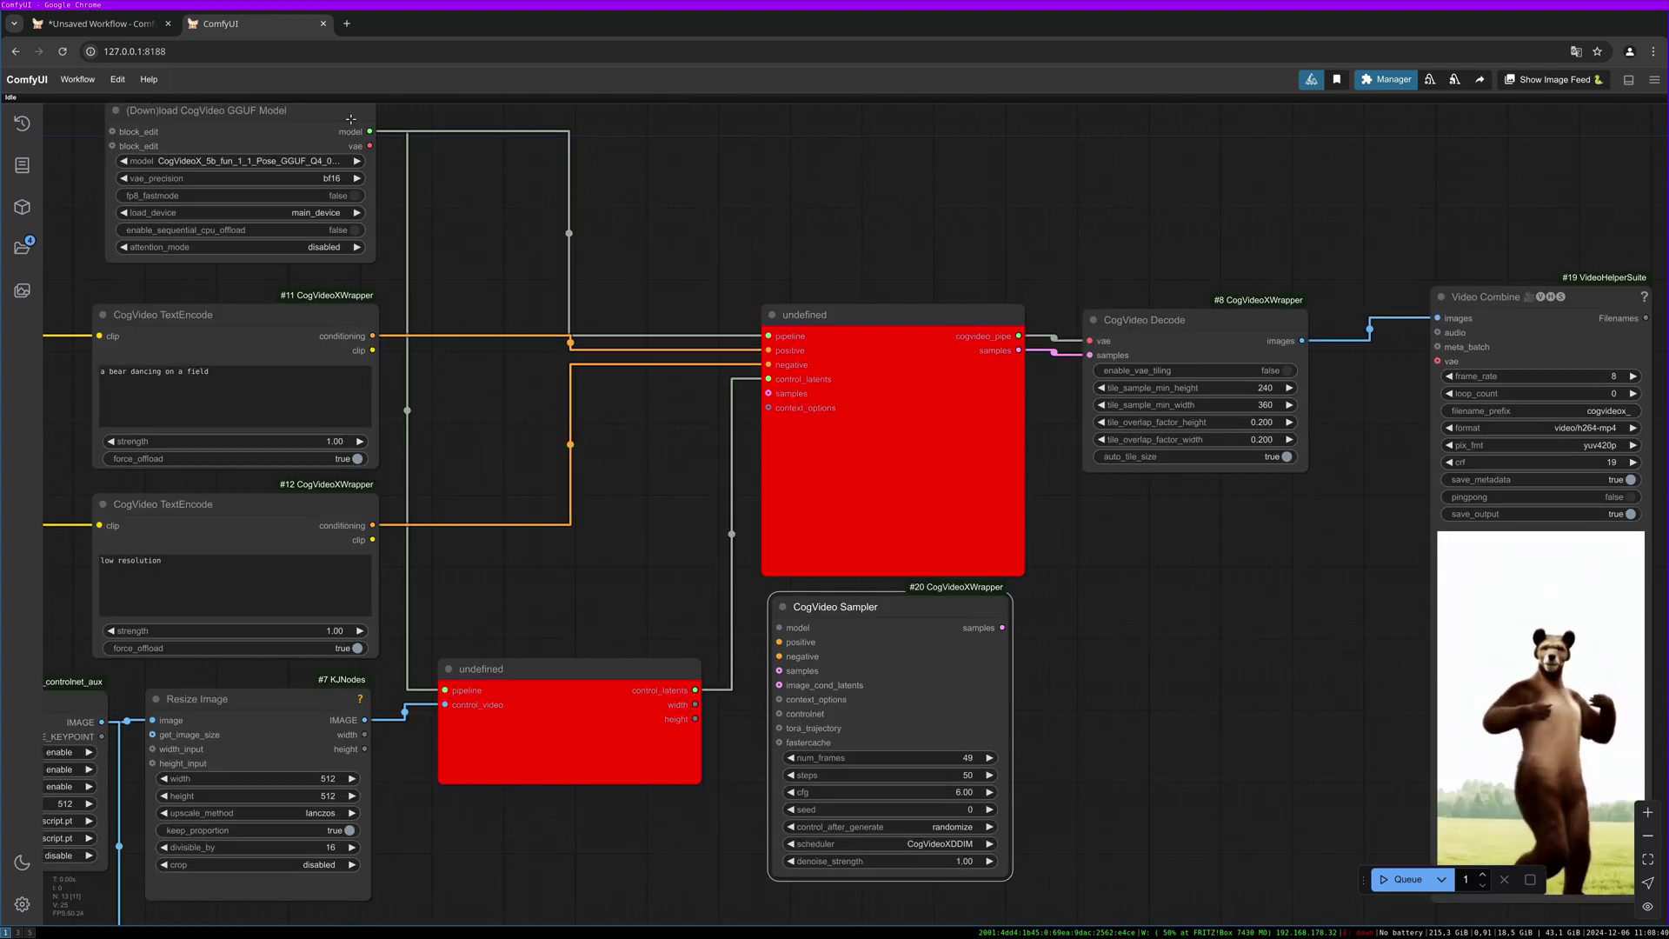
drag(369, 131, 822, 628)
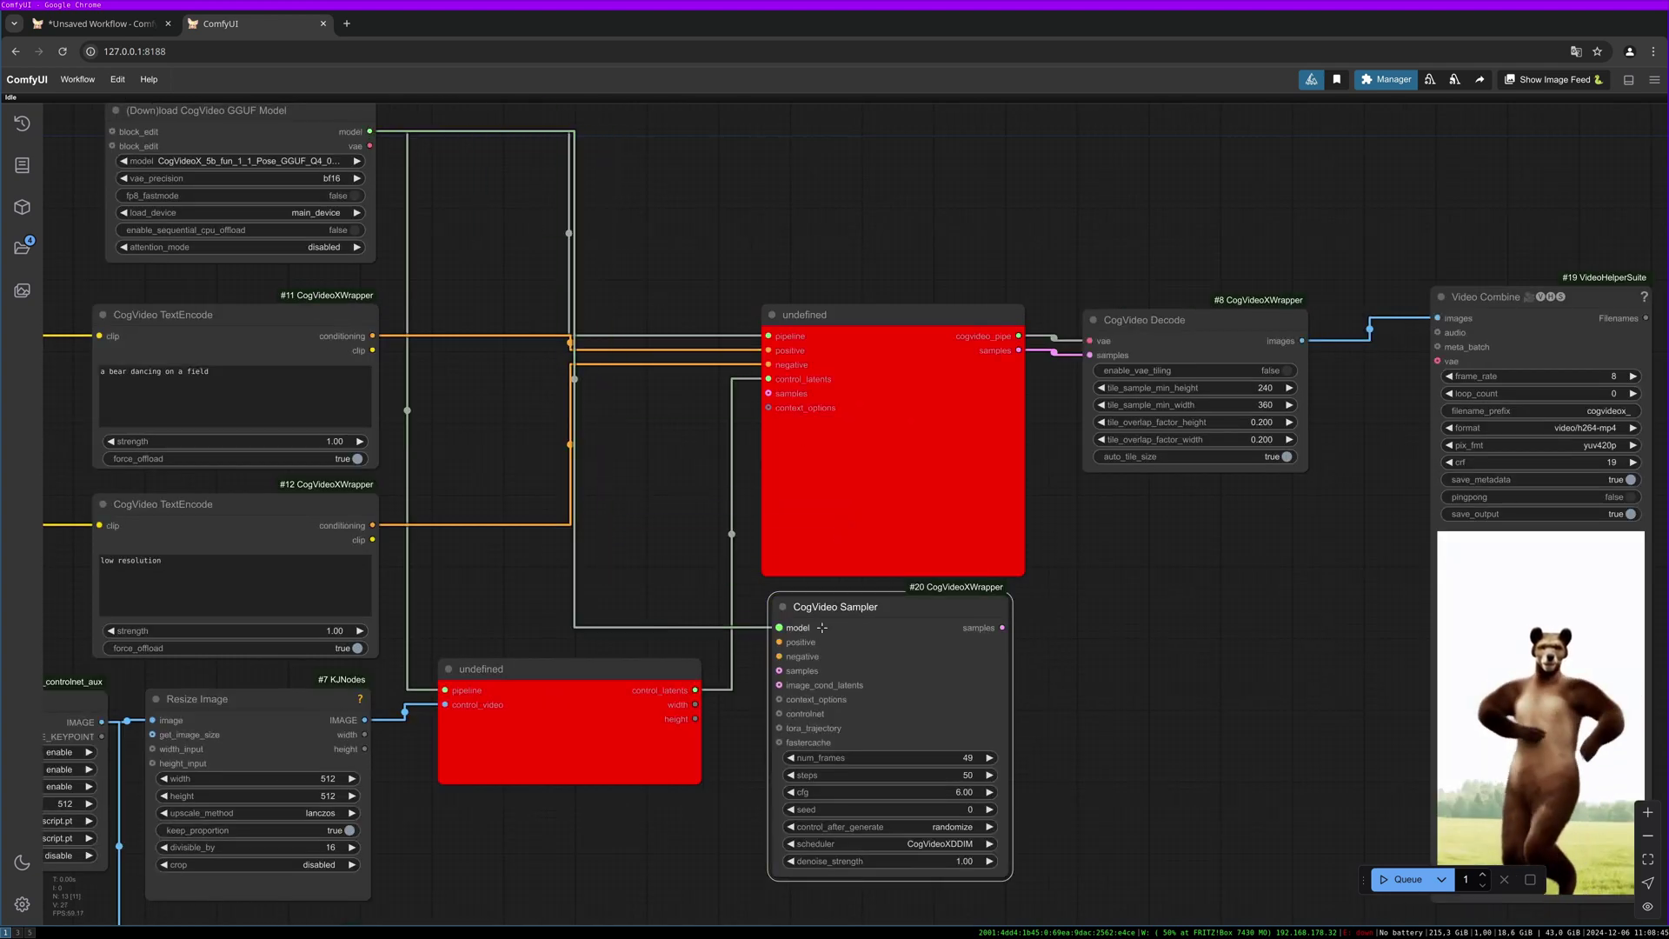
drag(372, 335, 779, 641)
drag(372, 525, 776, 659)
drag(916, 331, 924, 325)
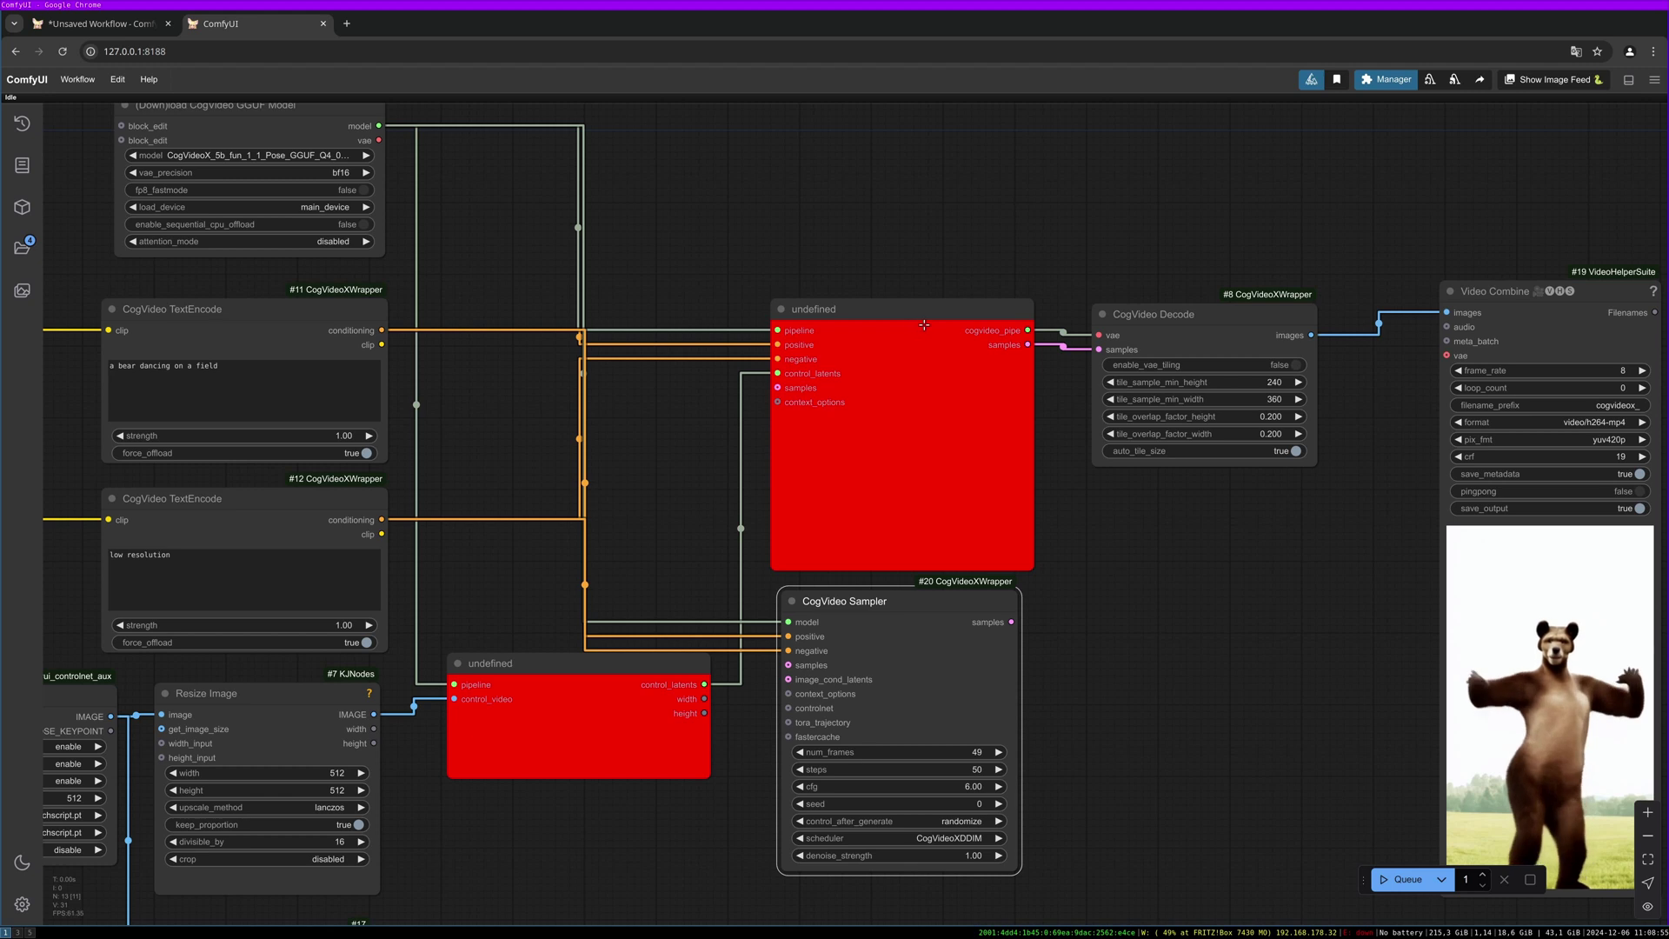
Step: Route the loader's vae into CogVideo Decode and move the lower broken red node up
drag(378, 140, 1102, 326)
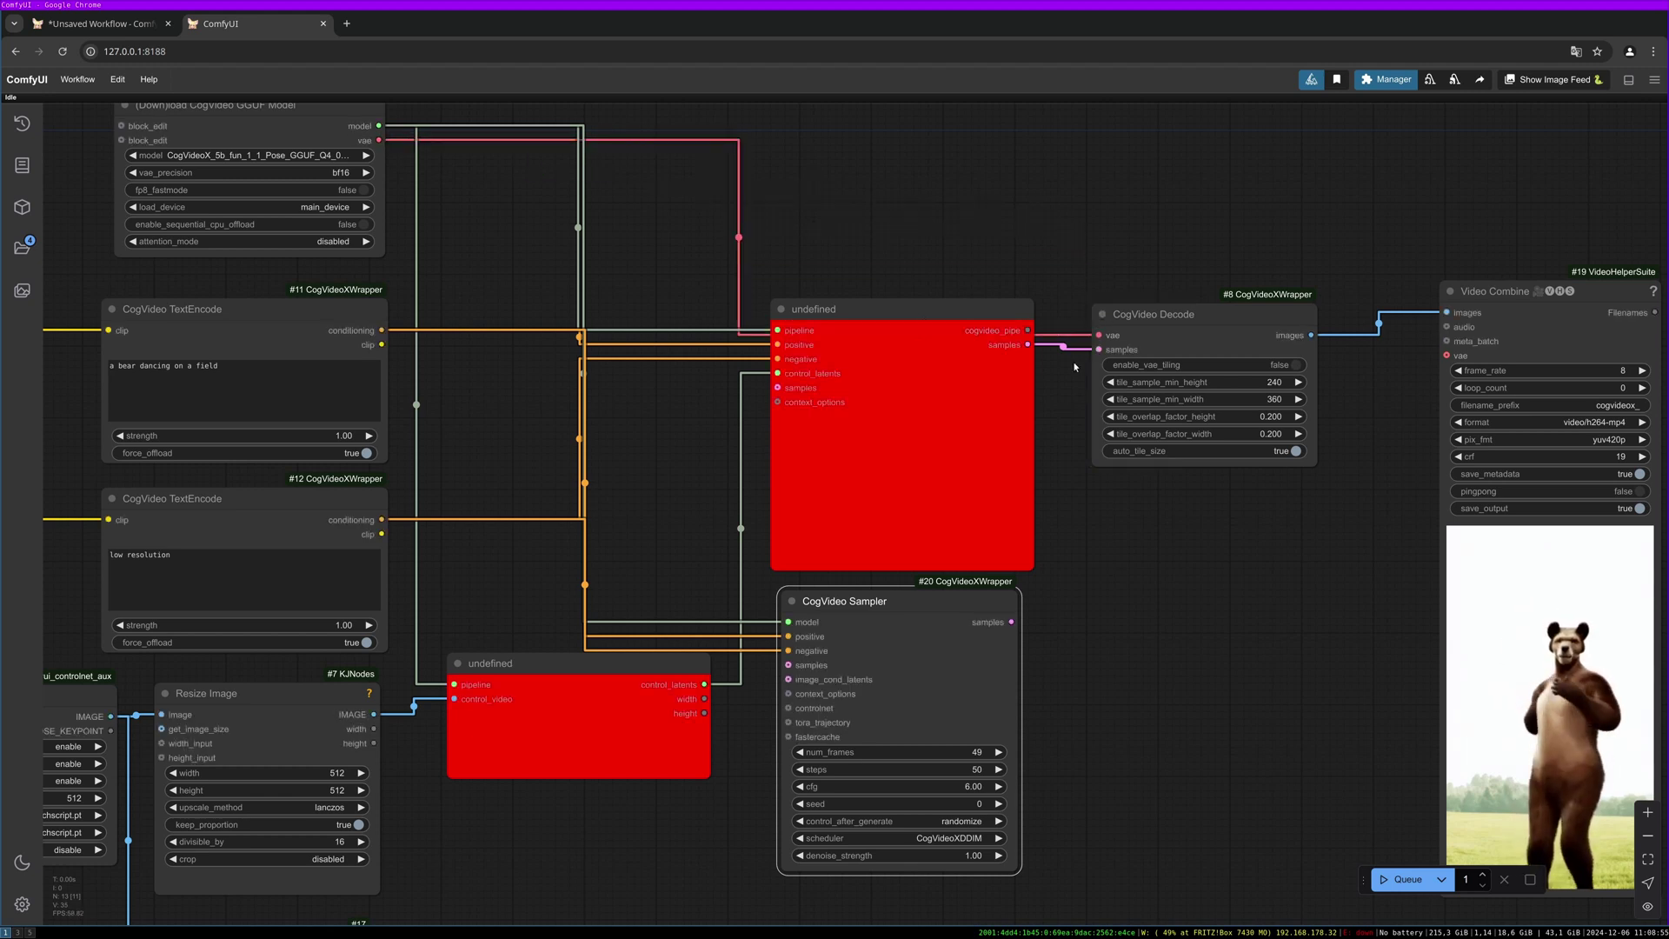
click(954, 318)
drag(462, 182, 473, 210)
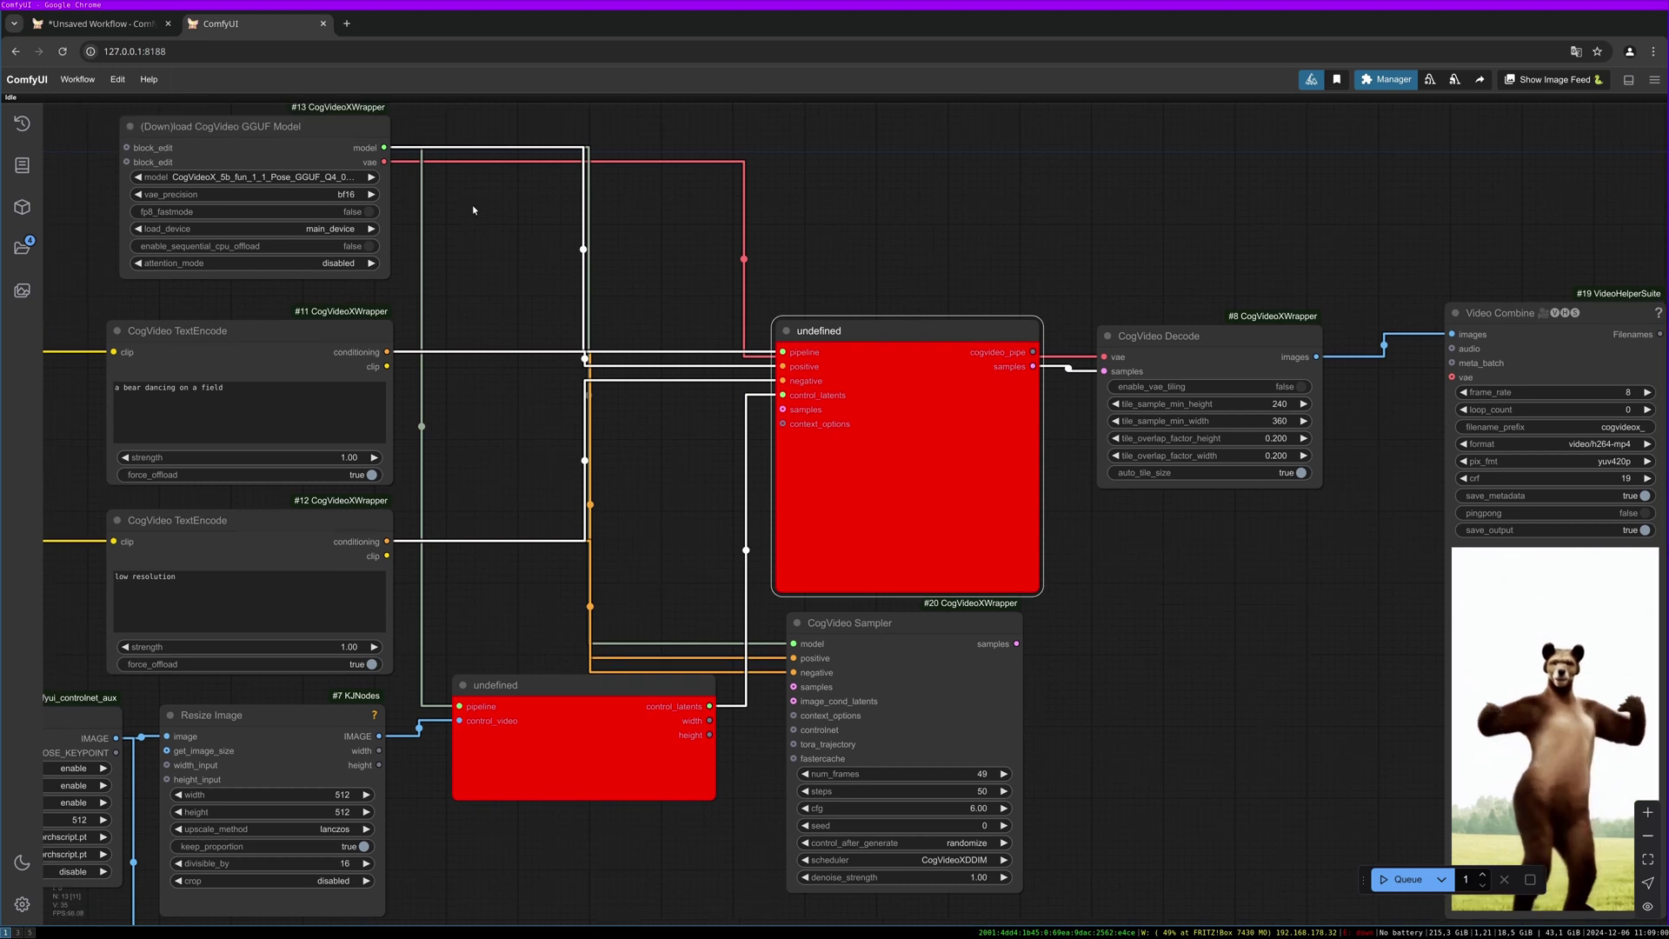
click(290, 135)
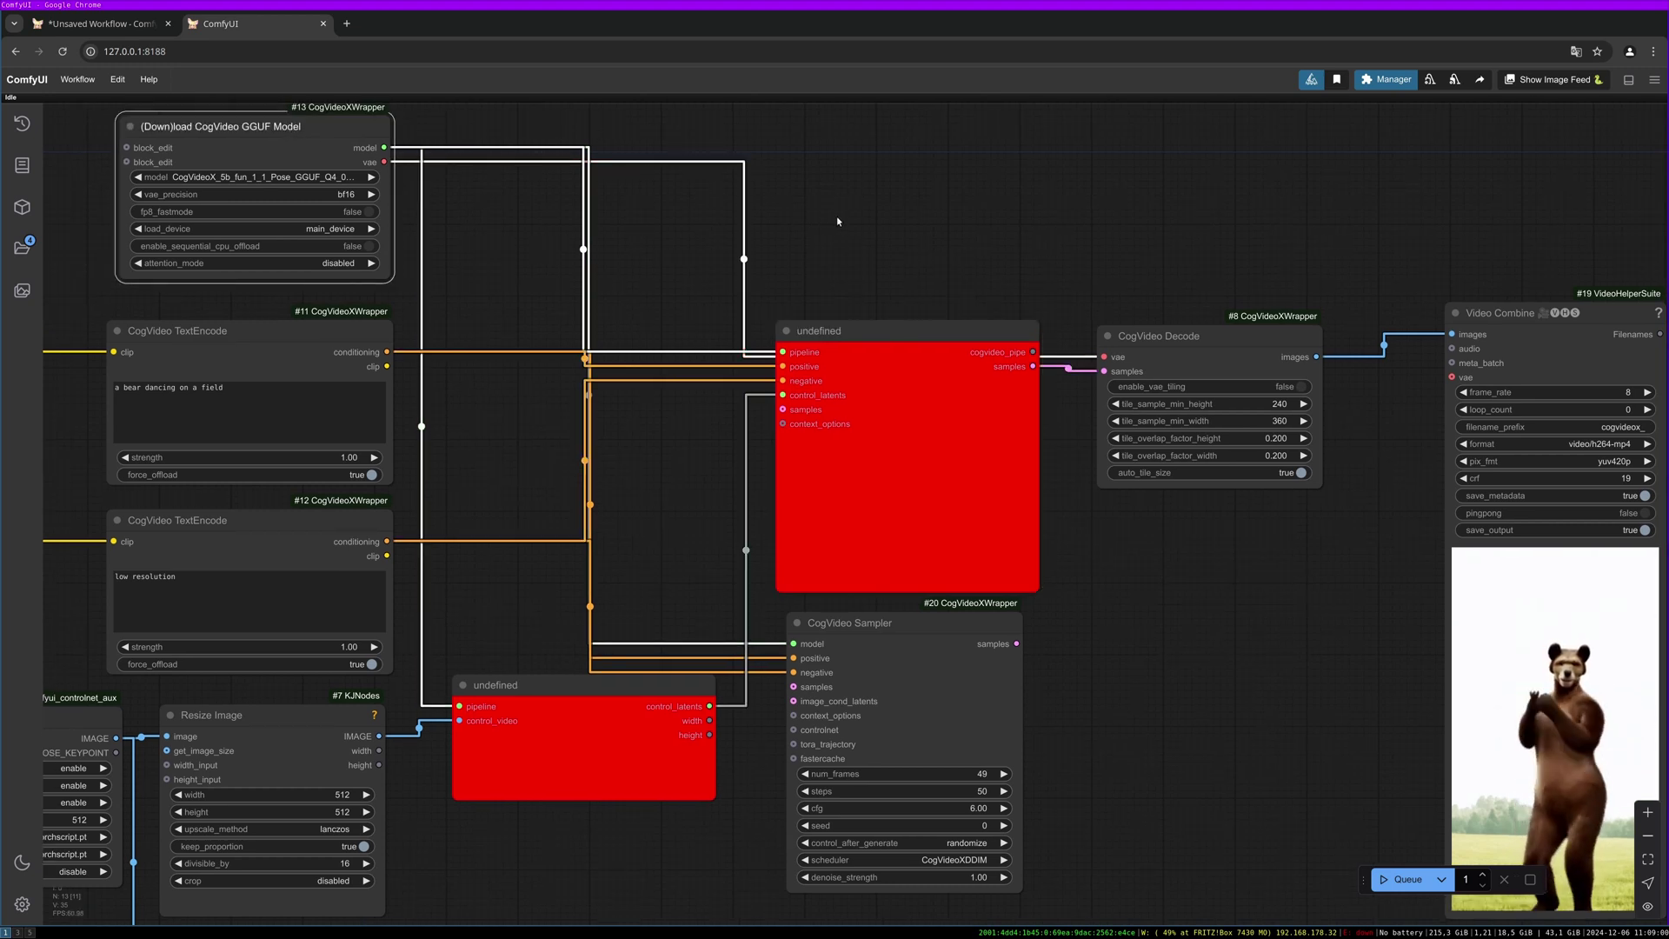
click(1188, 352)
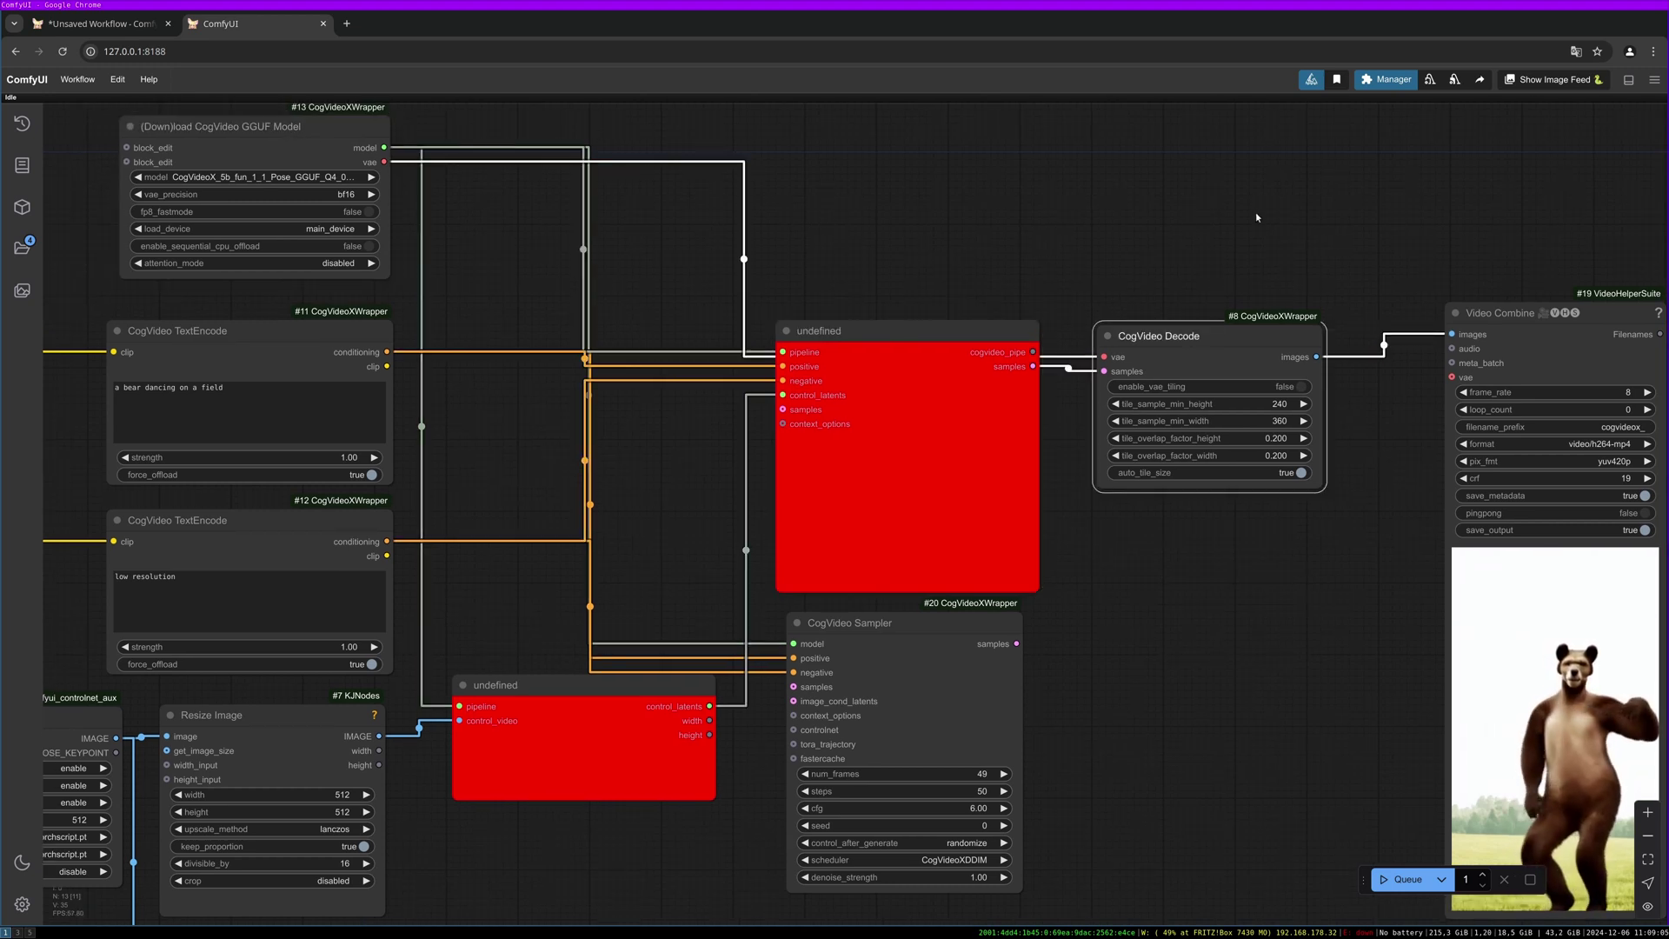
drag(931, 309, 1093, 109)
drag(783, 517, 743, 409)
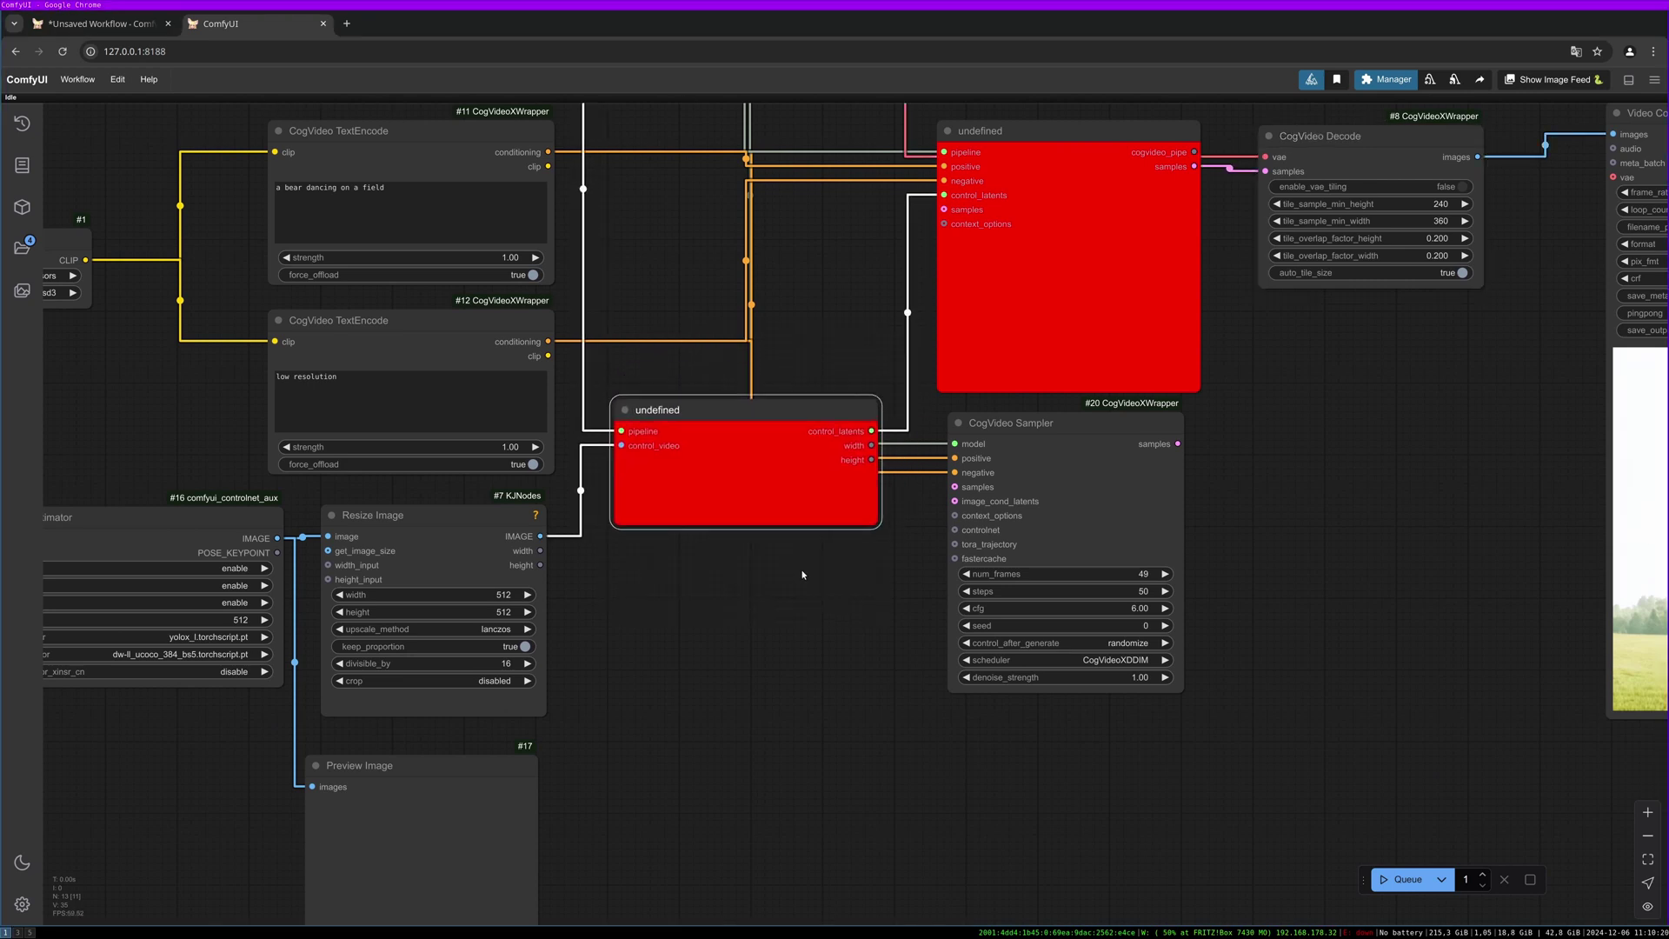
Step: Add a CogVideo ImageEncode node from a 'cog' search
click(638, 577)
double_click(644, 575)
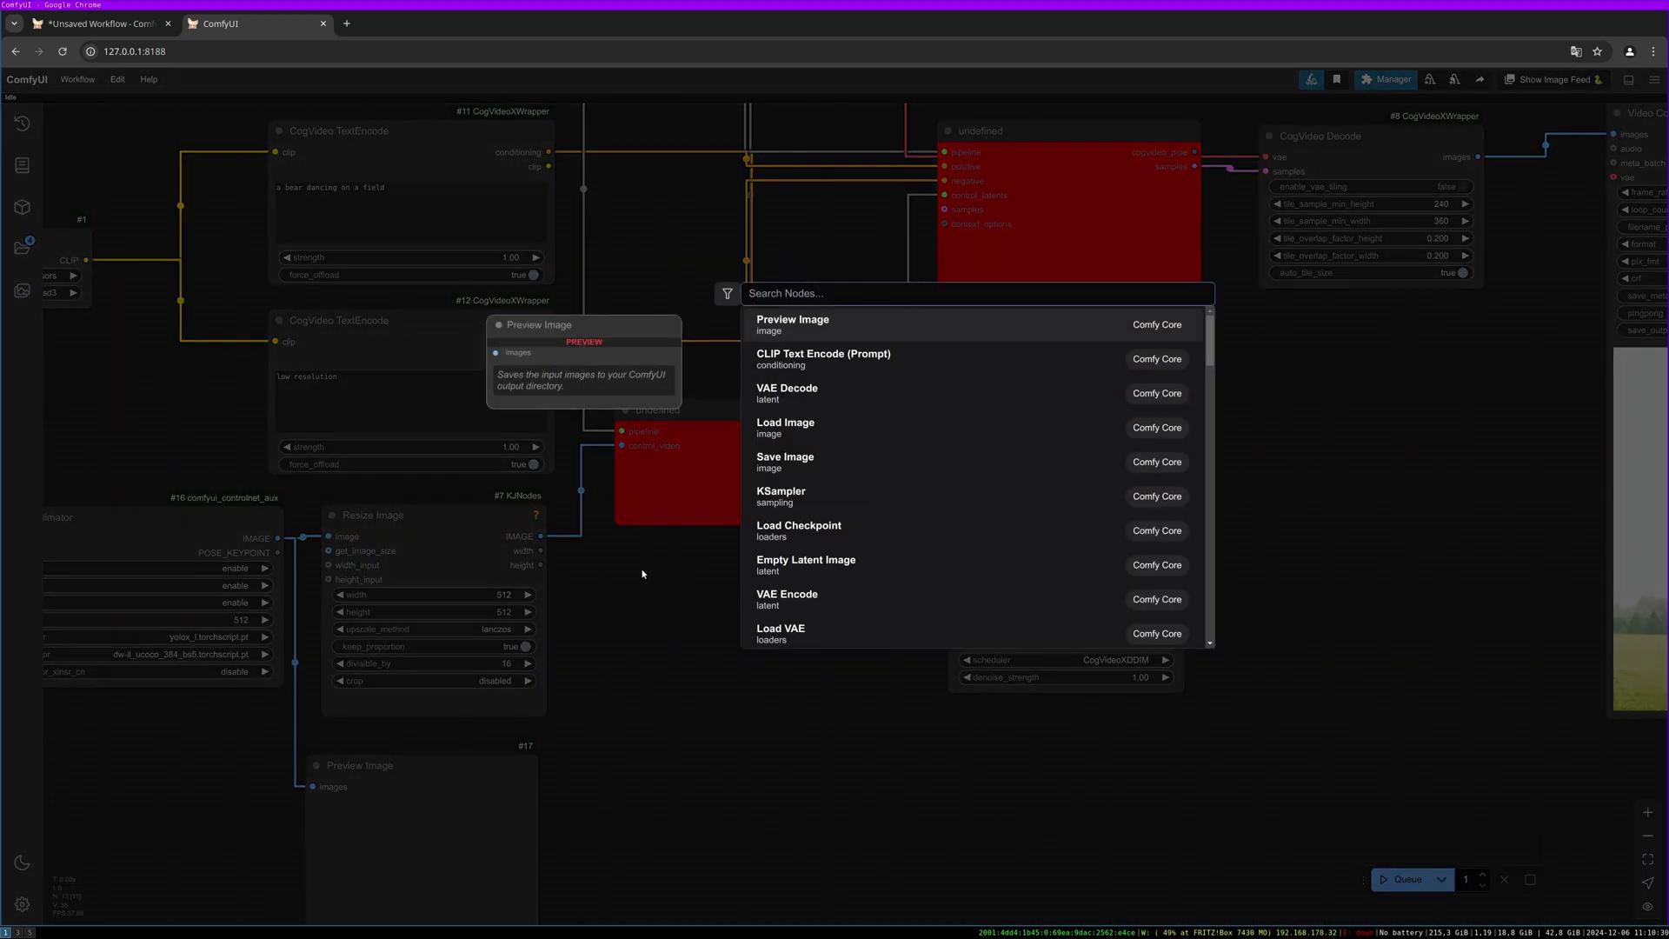
text(cog)
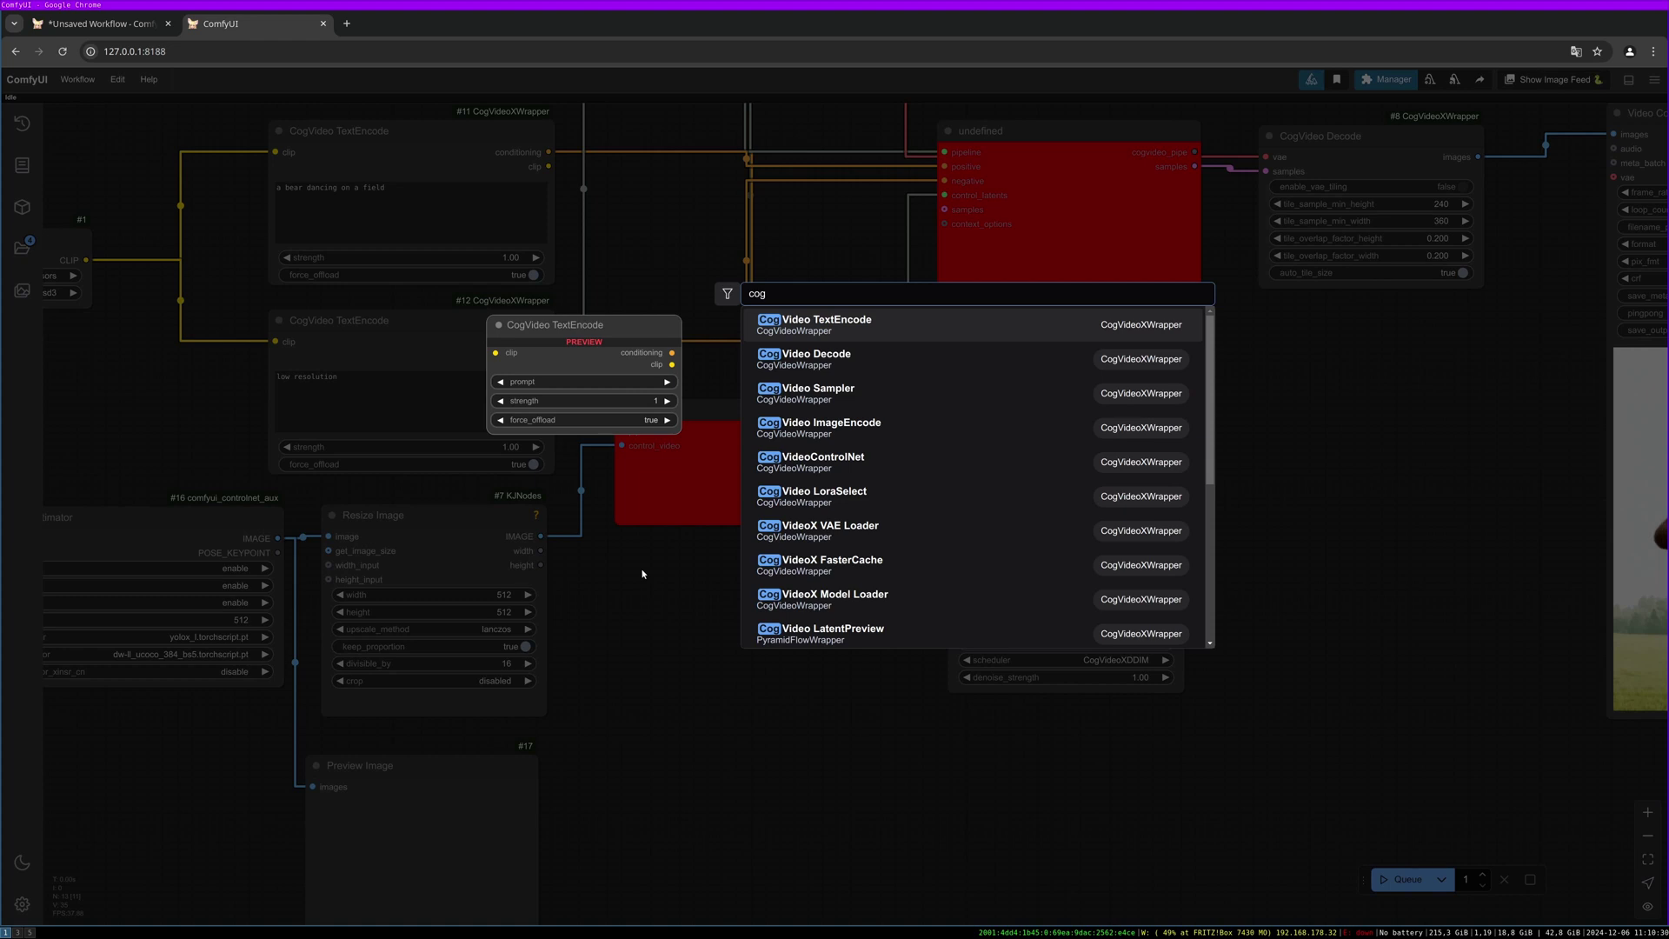
click(918, 439)
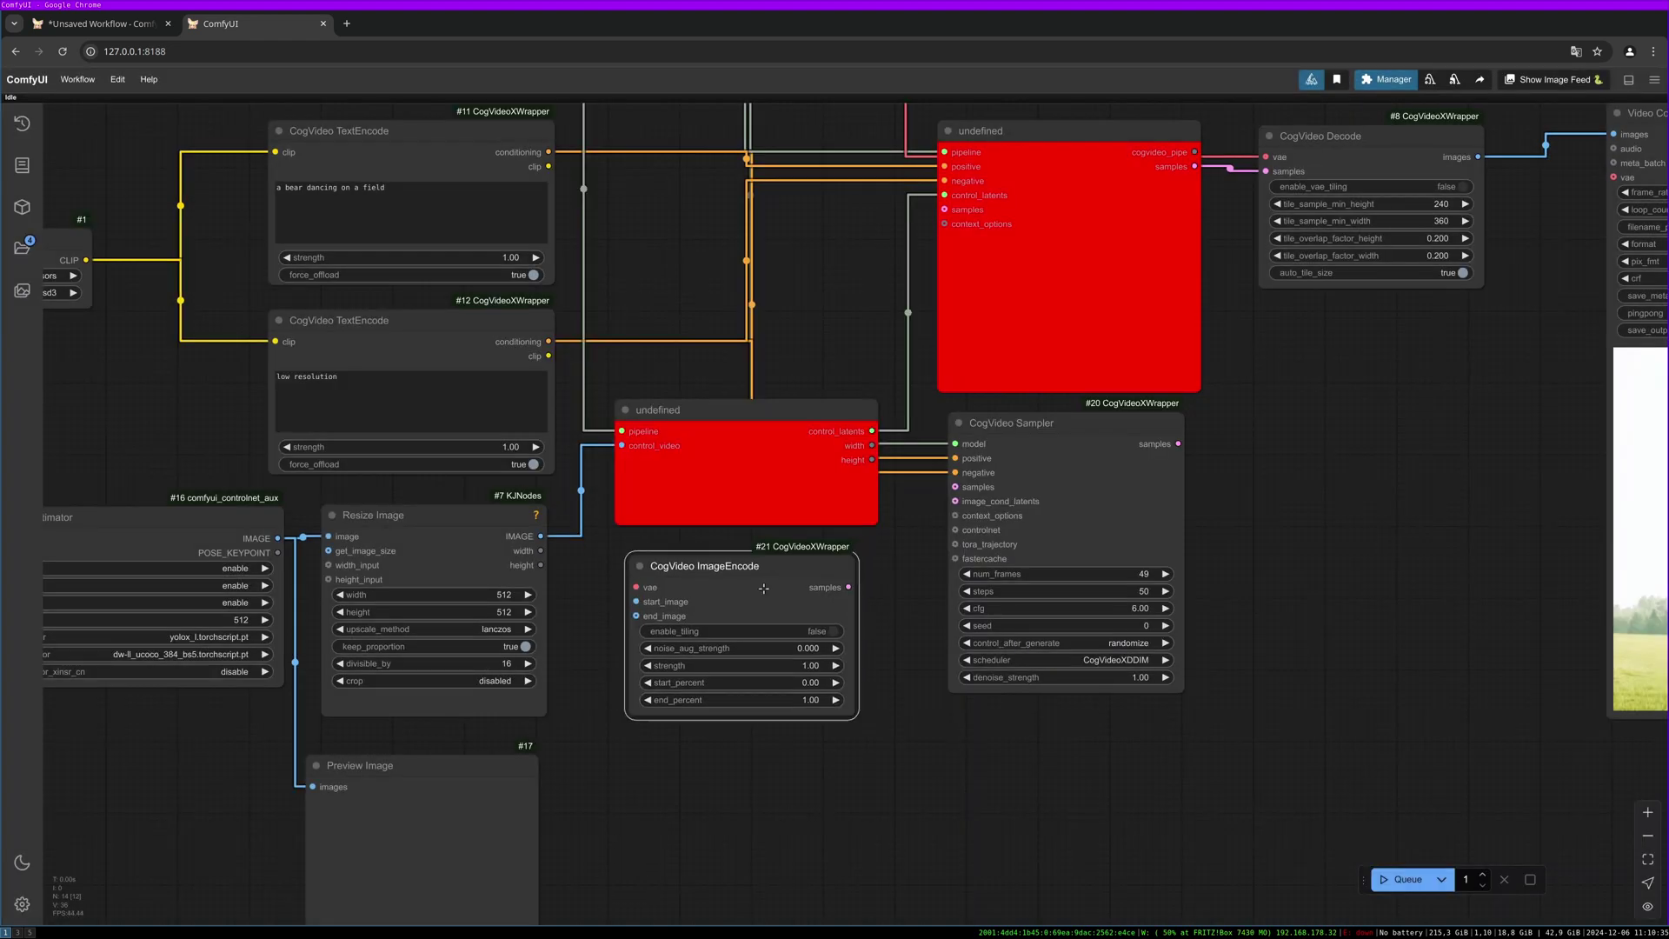
Step: Feed the resized pose images into ImageEncode's start_image and the loader's vae into its vae input
scroll(731, 380, down, 1)
drag(559, 522, 645, 582)
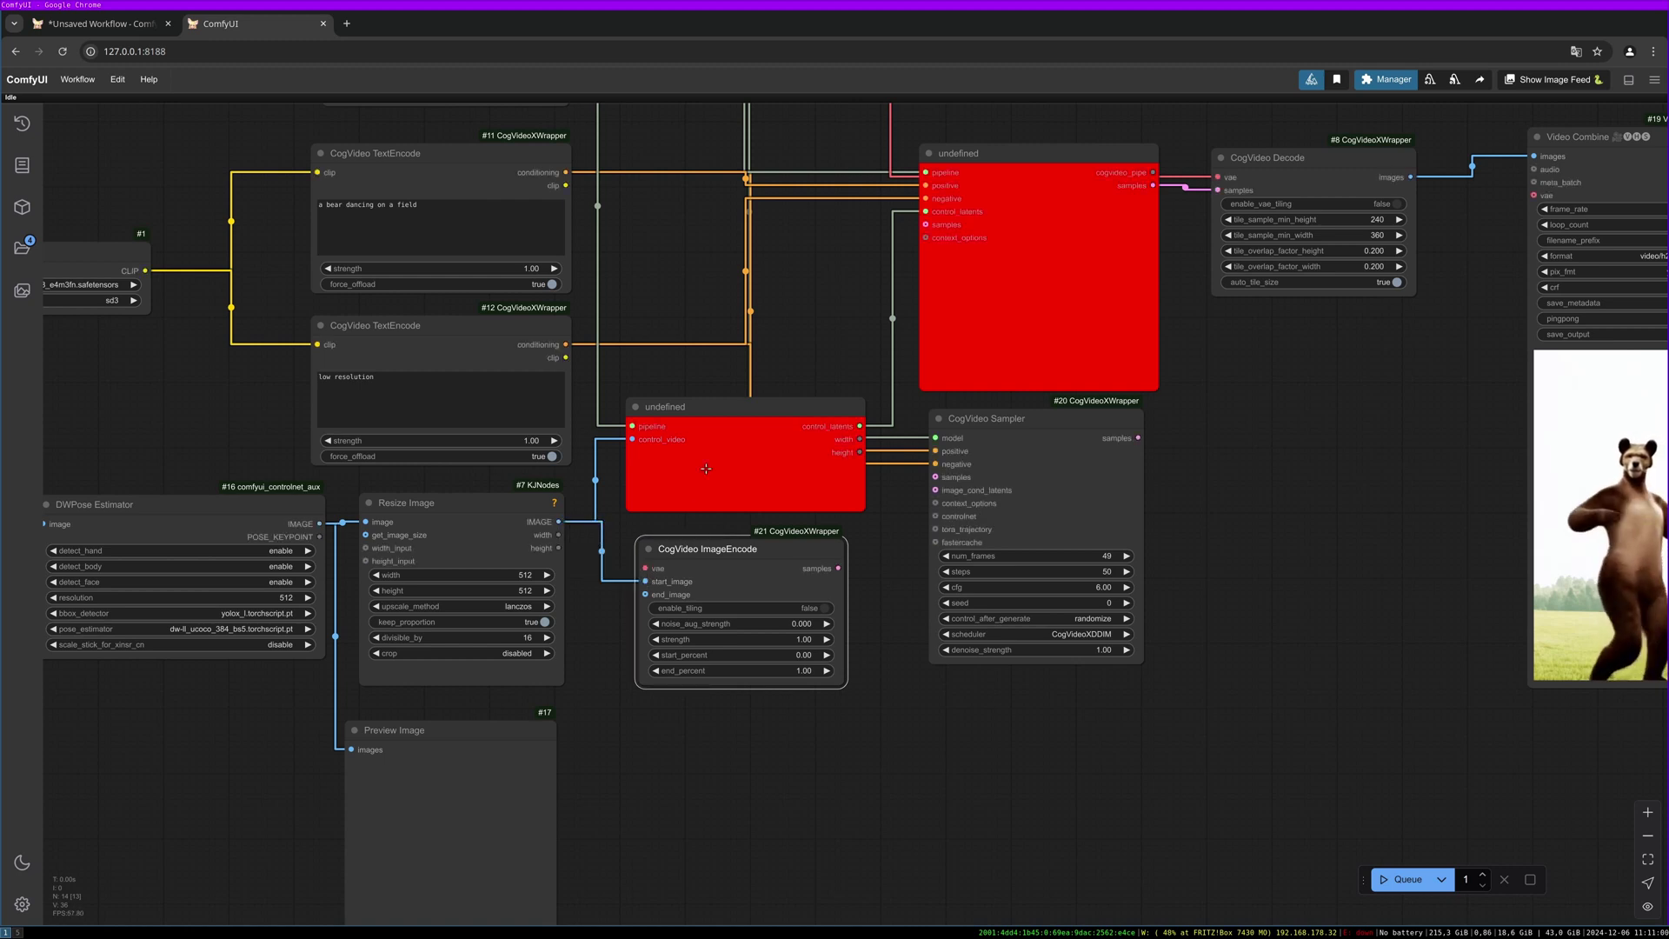
scroll(706, 469, down, 1)
drag(580, 166, 653, 684)
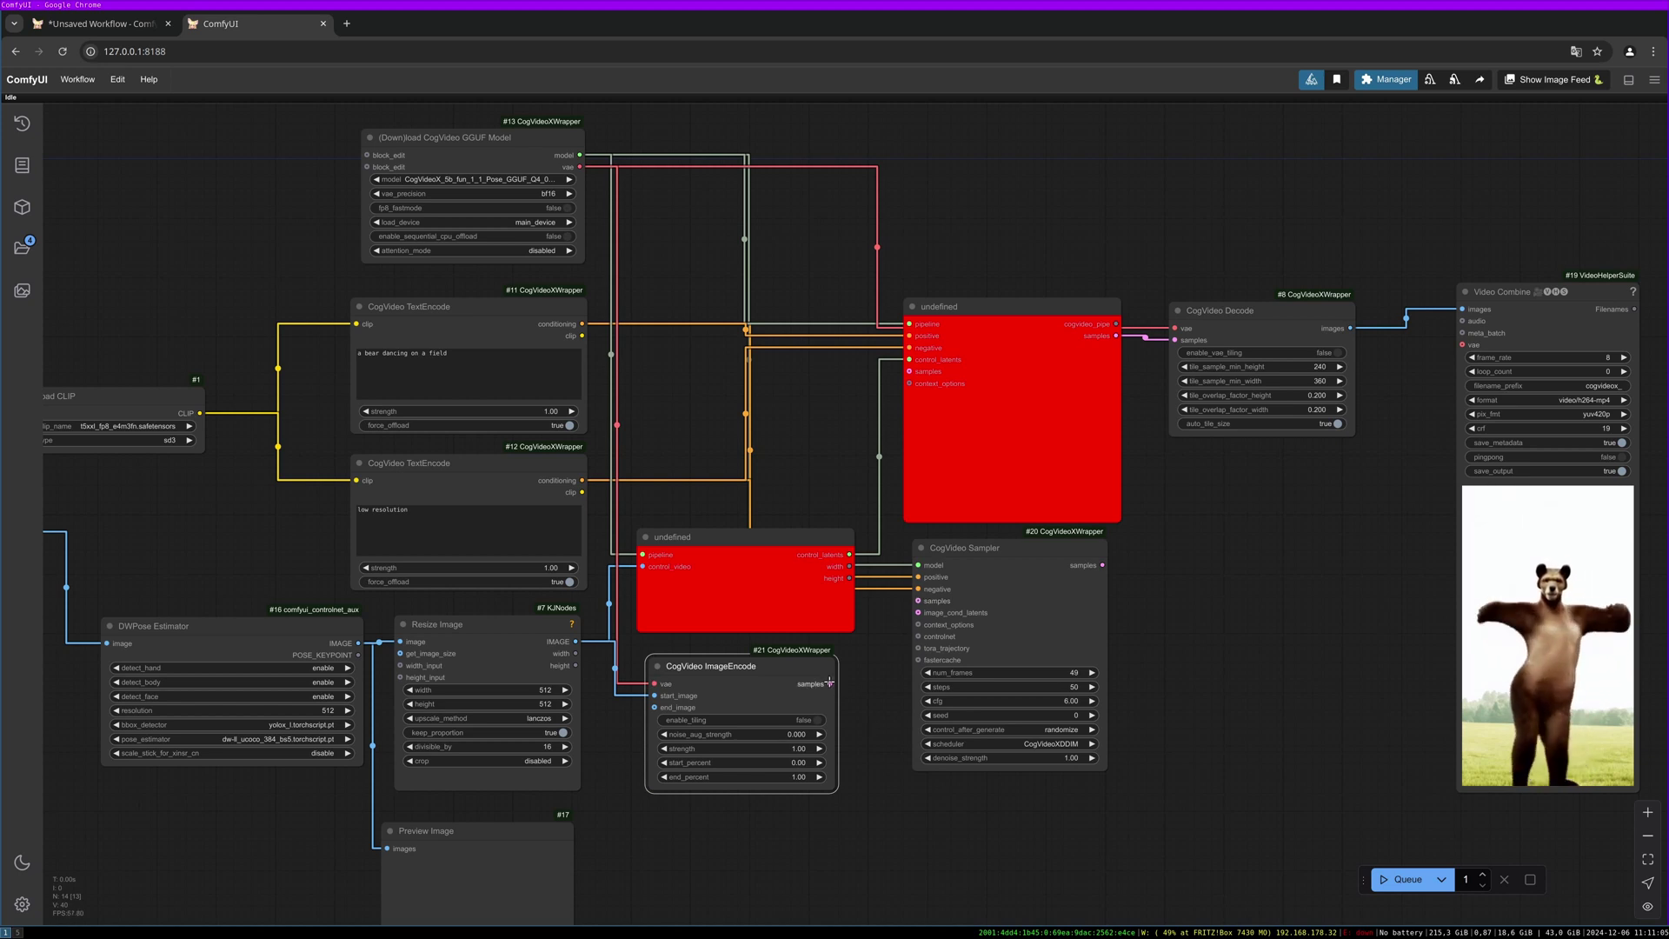
Step: Link ImageEncode samples to image_cond_latents and Sampler samples to CogVideo Decode, then delete both red nodes
drag(830, 683, 917, 613)
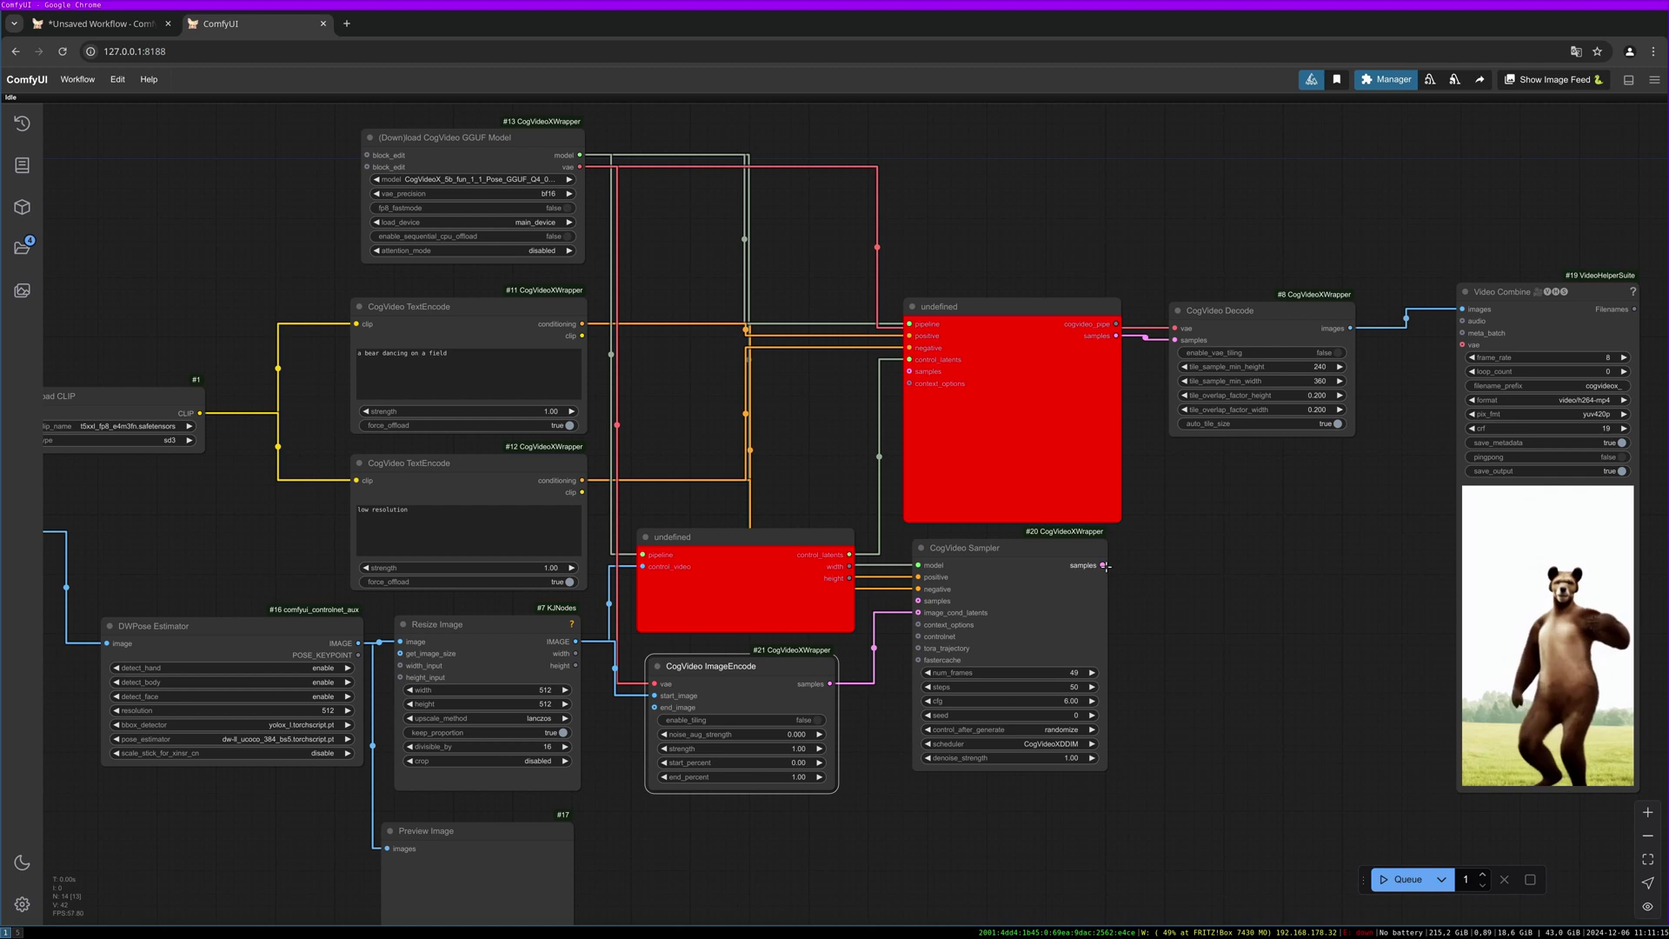
drag(1104, 566, 1180, 348)
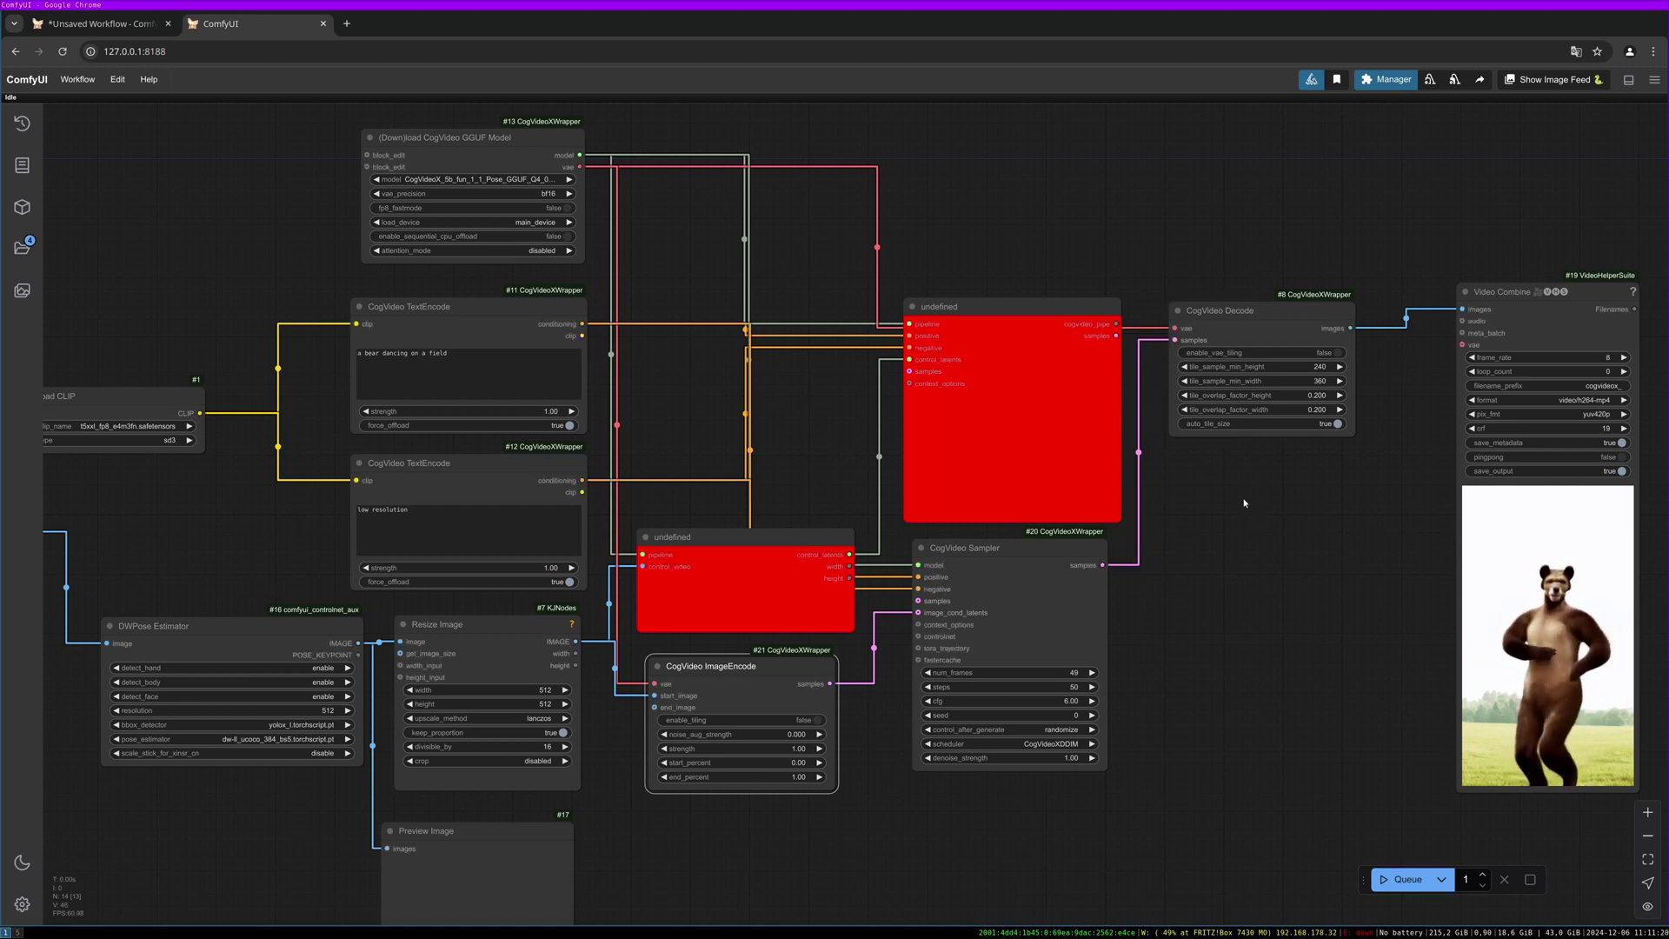
drag(984, 329, 978, 199)
key(Delete)
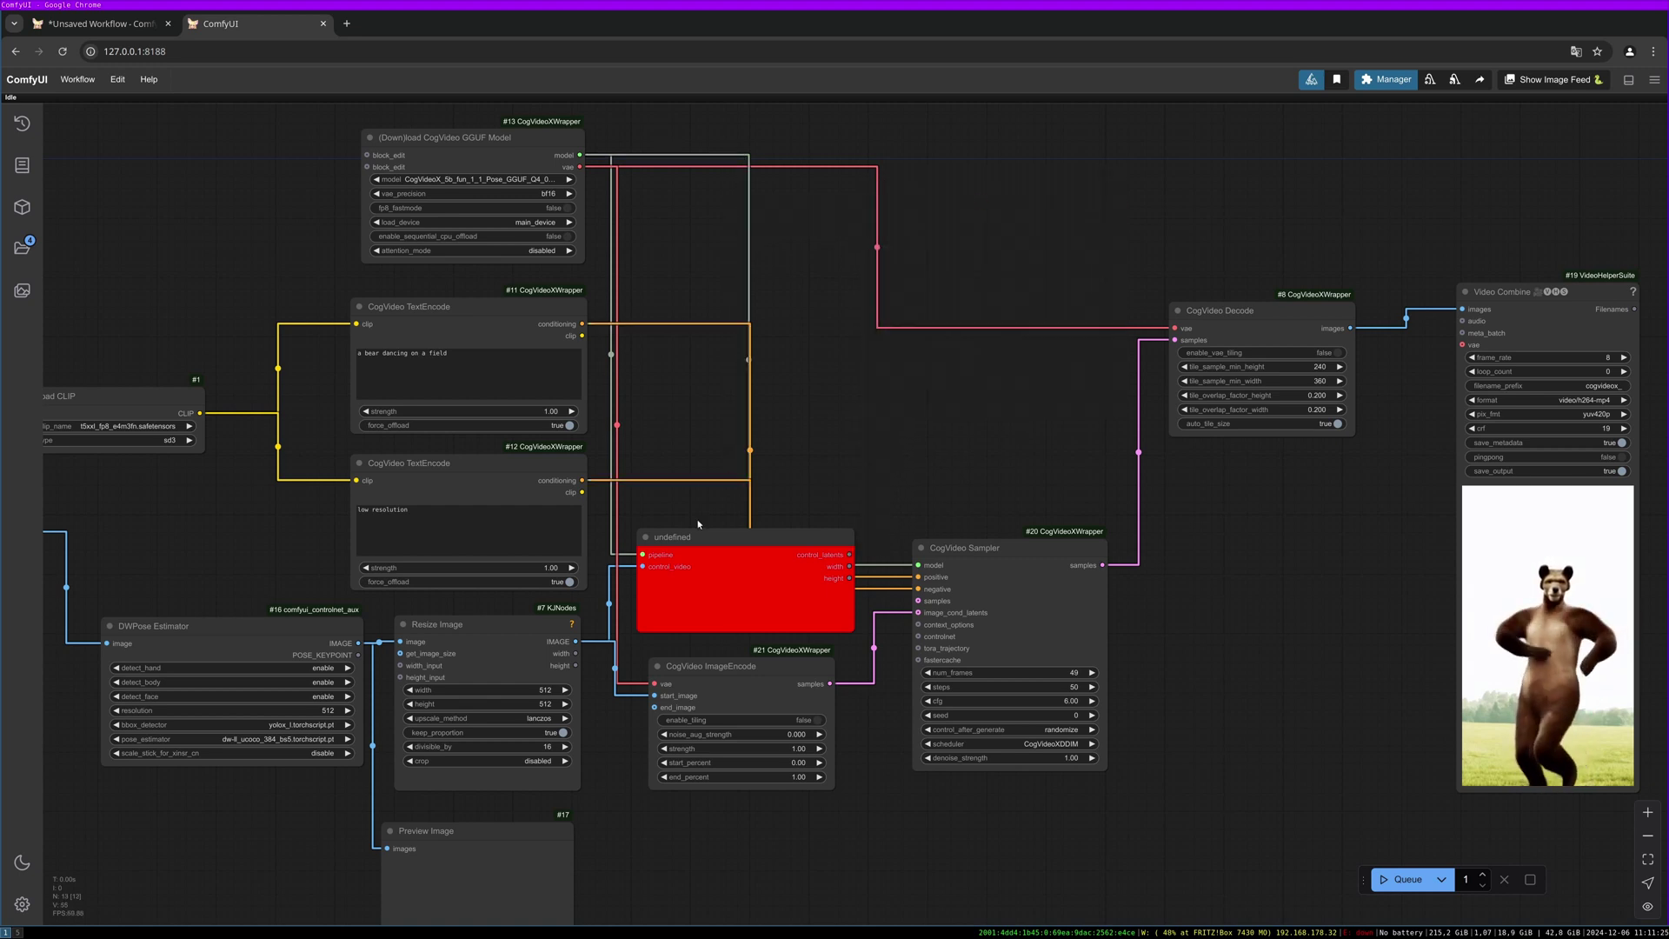
drag(698, 524, 713, 387)
key(Delete)
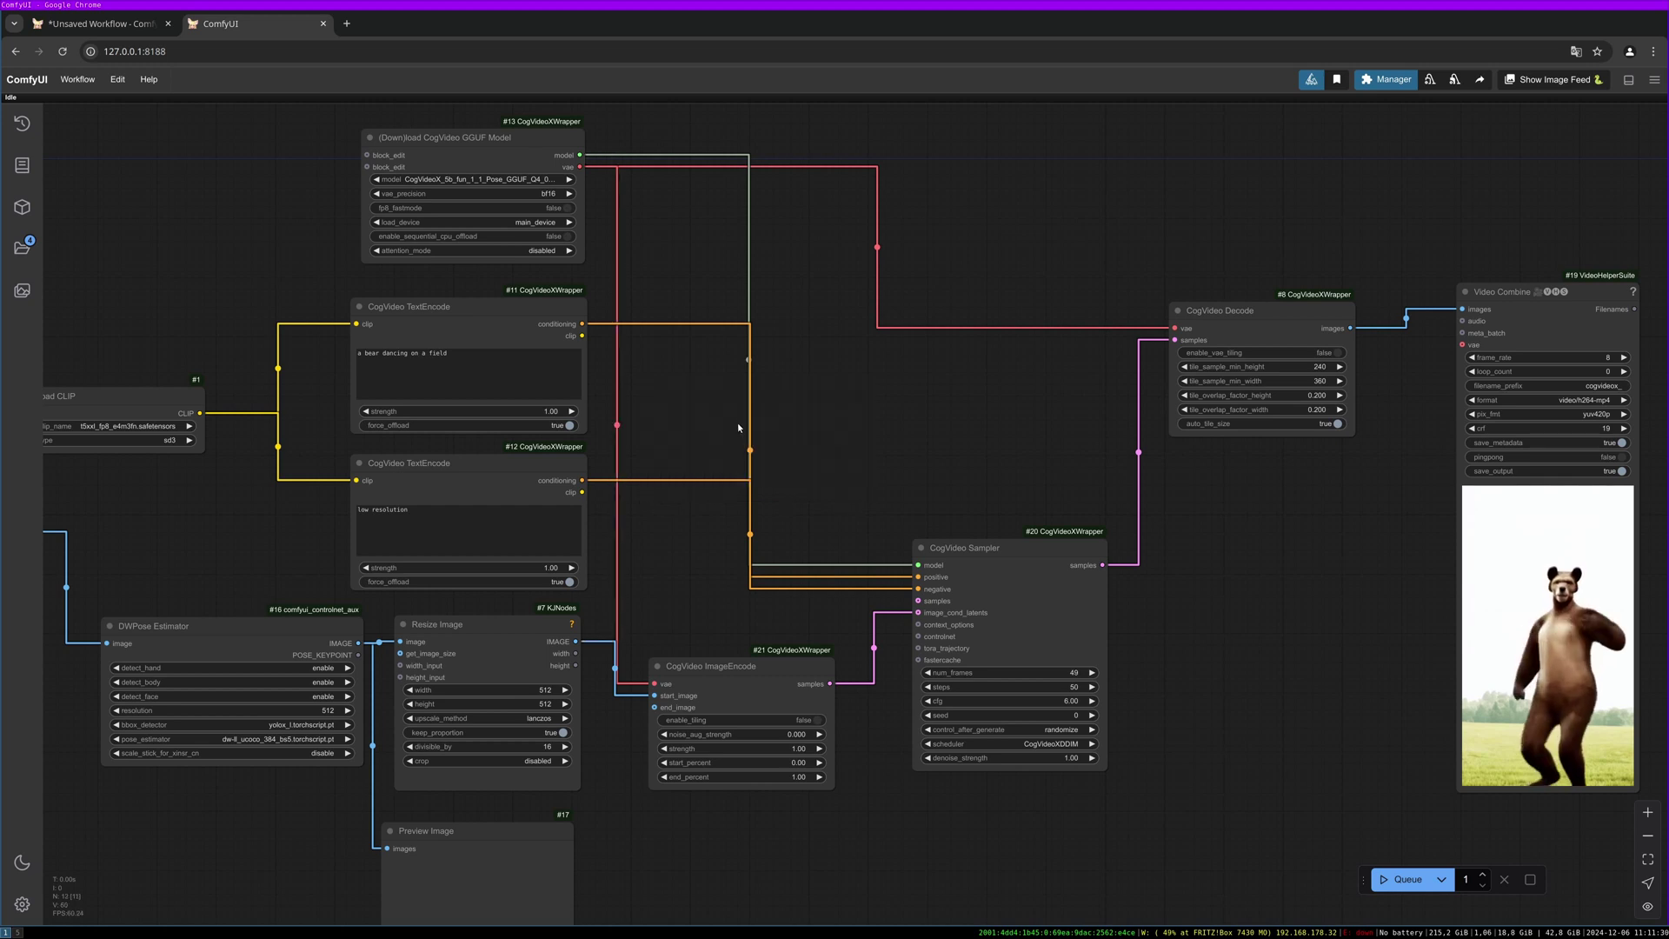
drag(755, 664, 744, 639)
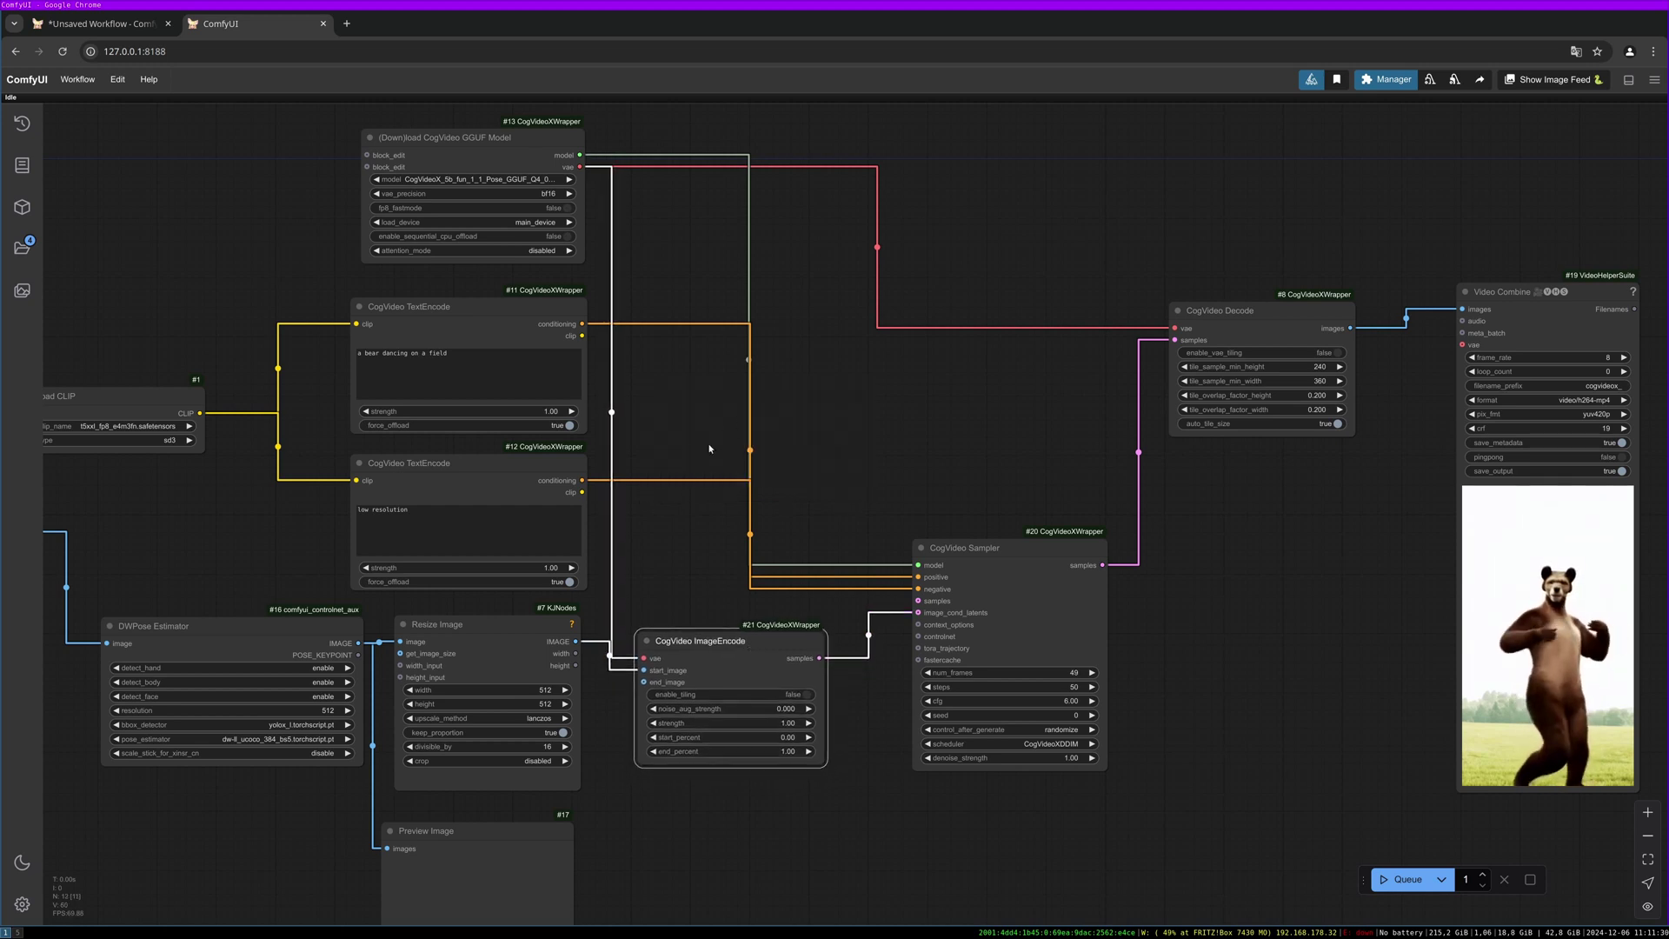
drag(686, 264, 707, 276)
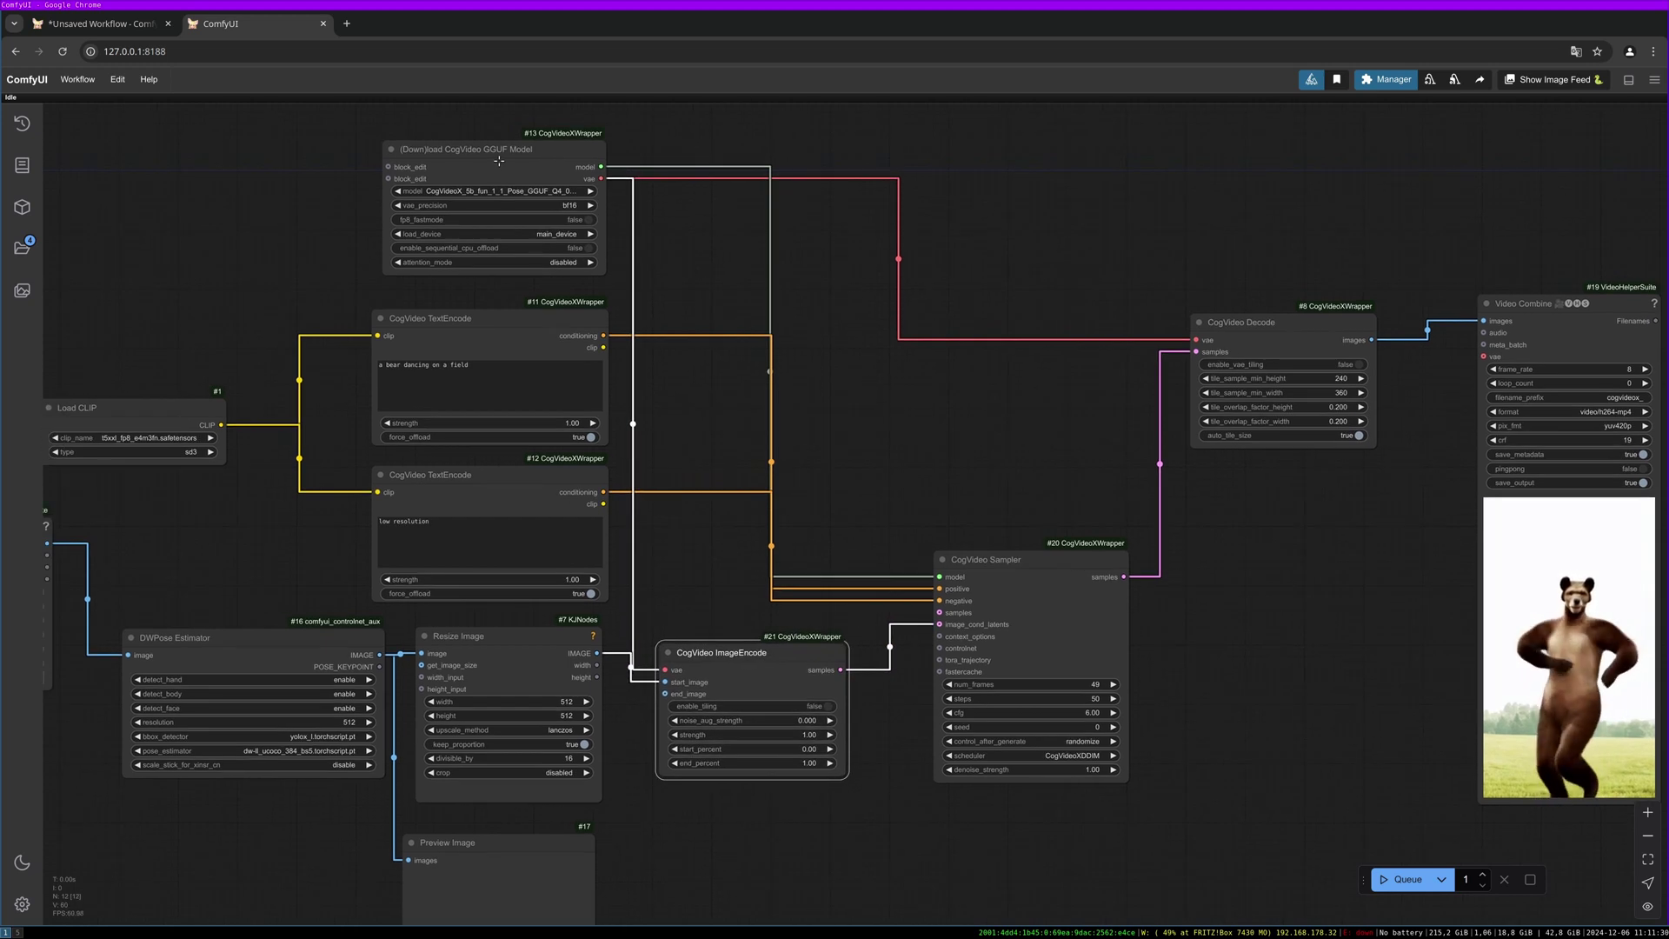
Step: Change the GGUF model loader's attention_mode from disabled to sdpa
click(499, 161)
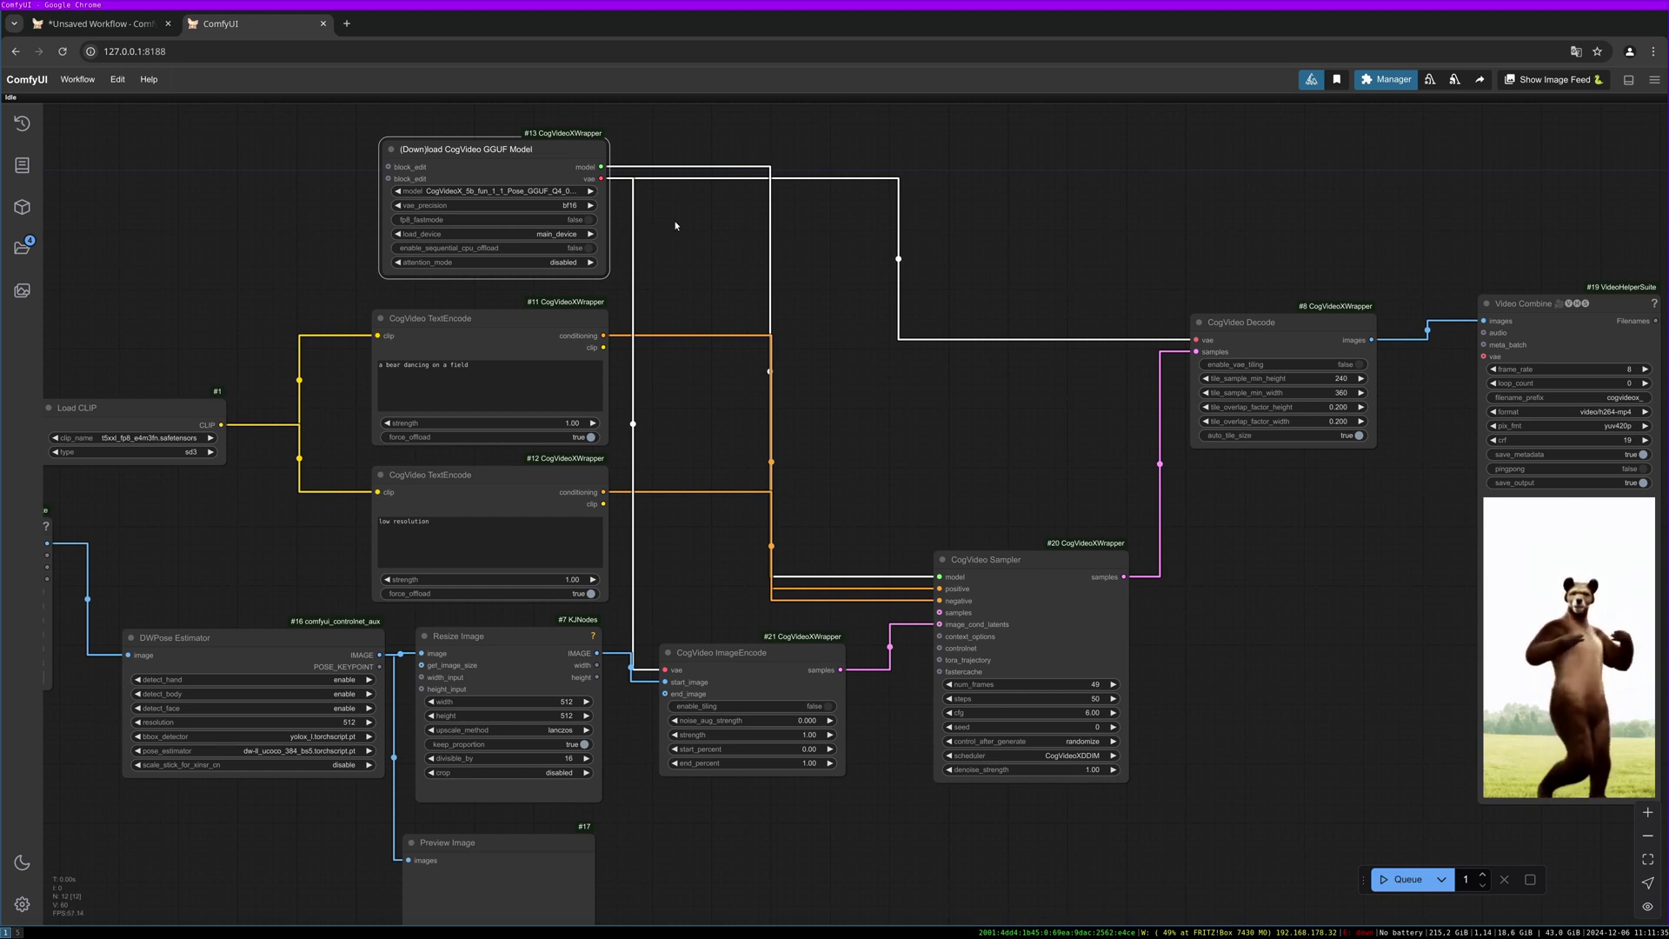
click(523, 264)
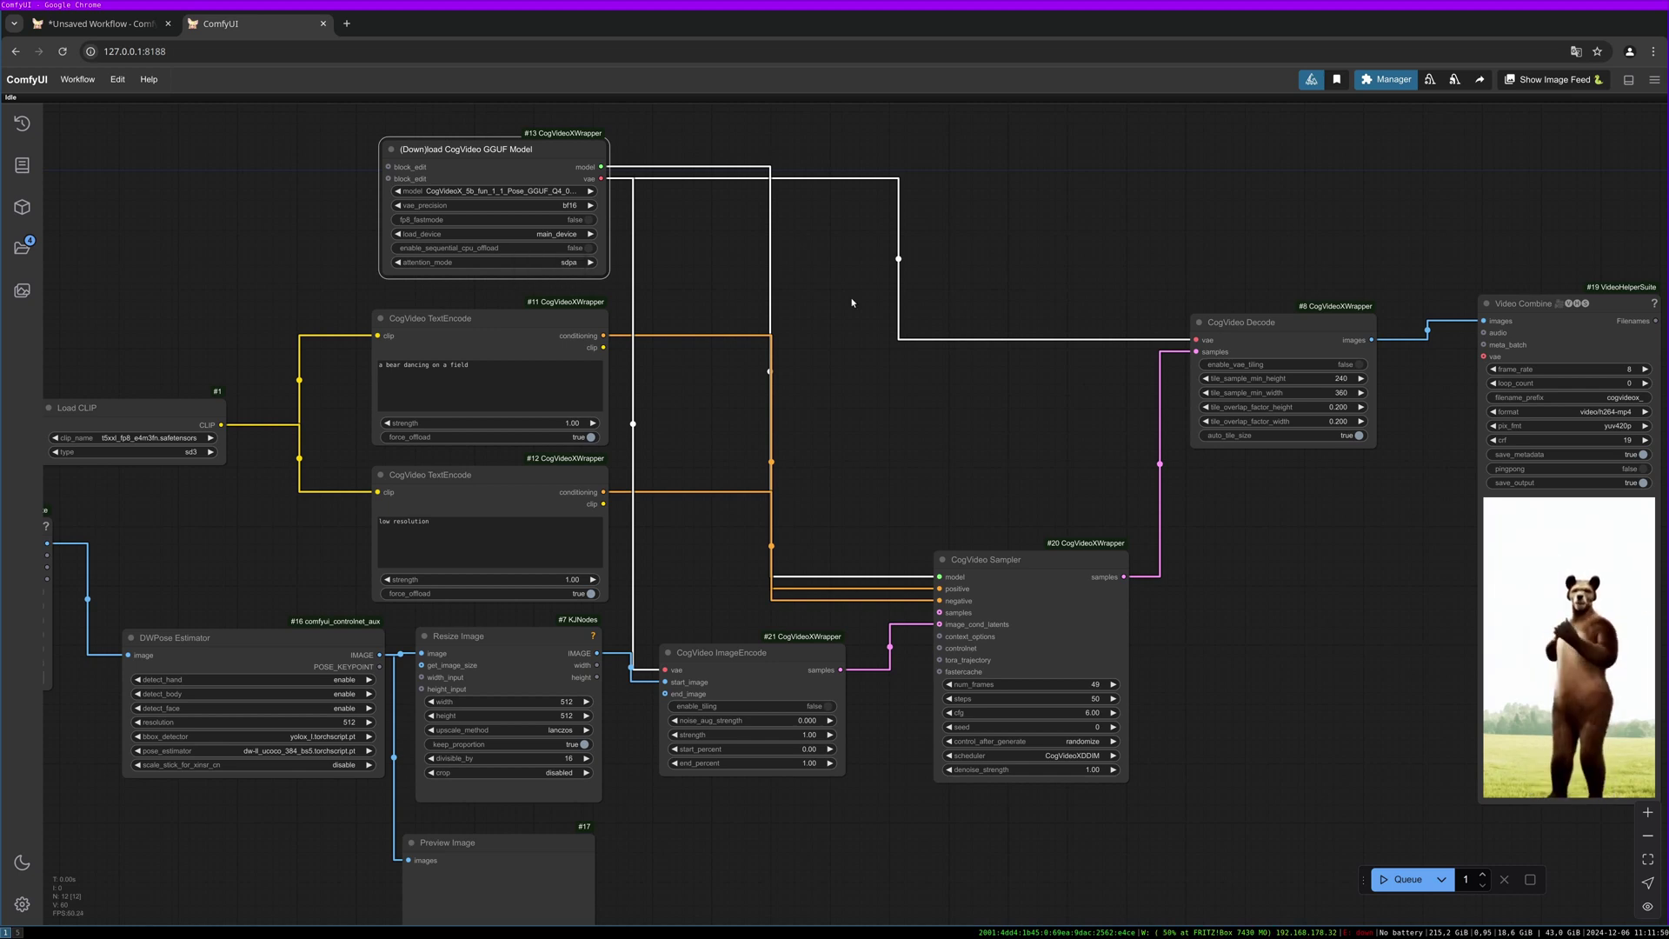
Step: Fit the whole graph in view and queue the workflow to render the dancing bear video
scroll(846, 331, down, 3)
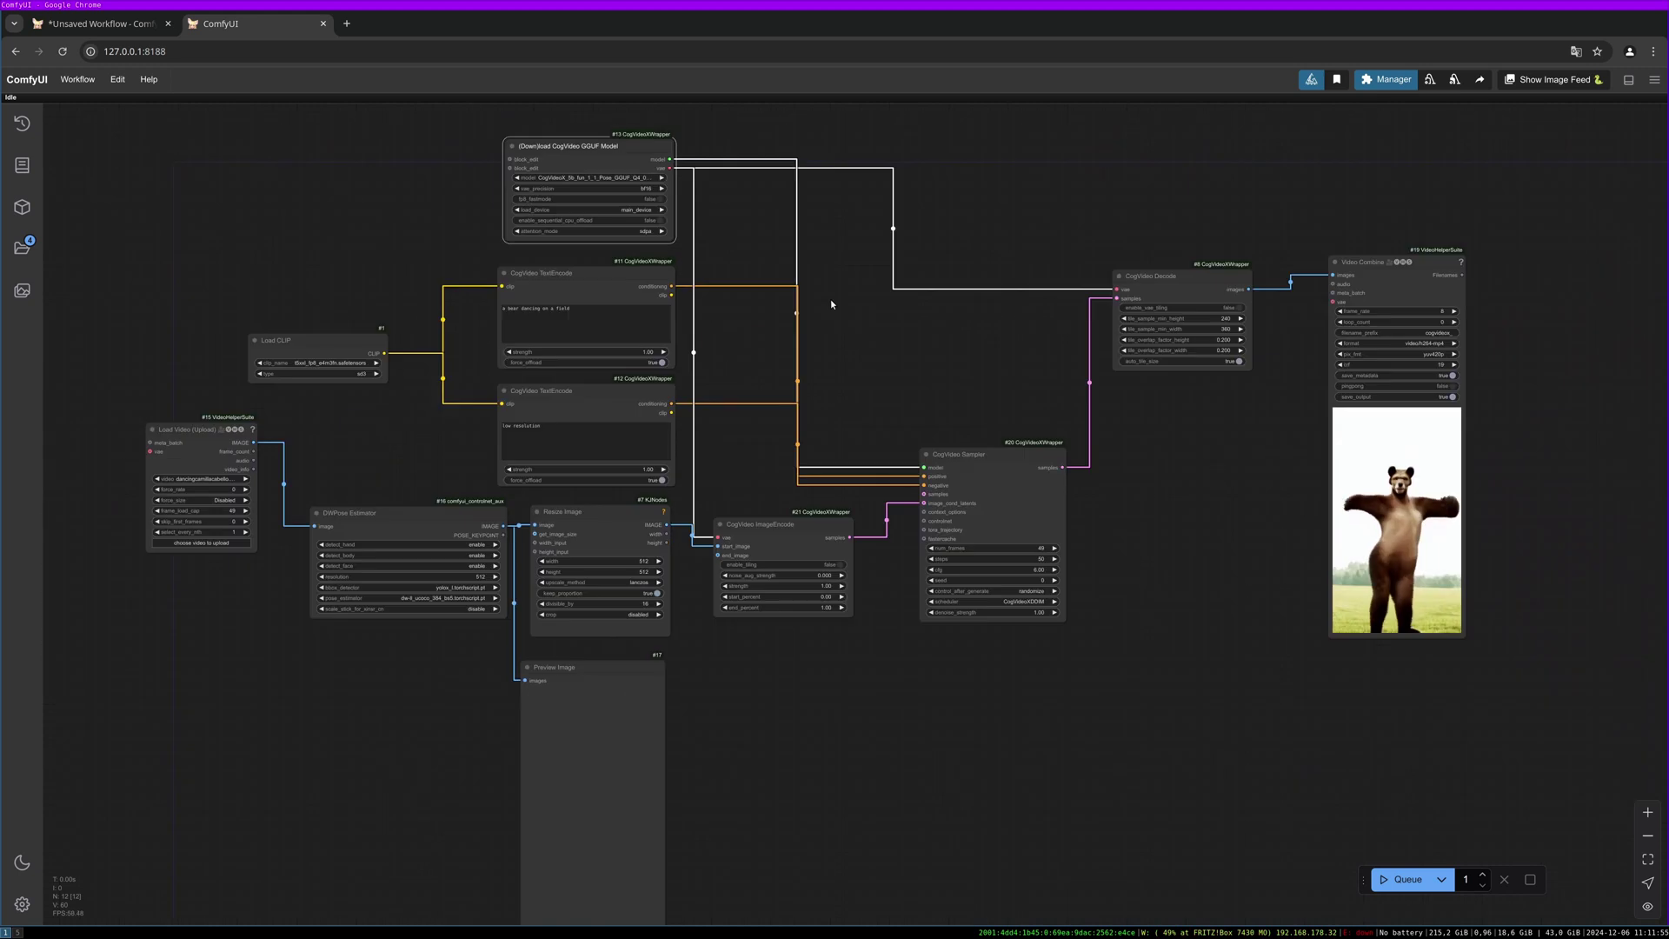
drag(831, 299, 870, 267)
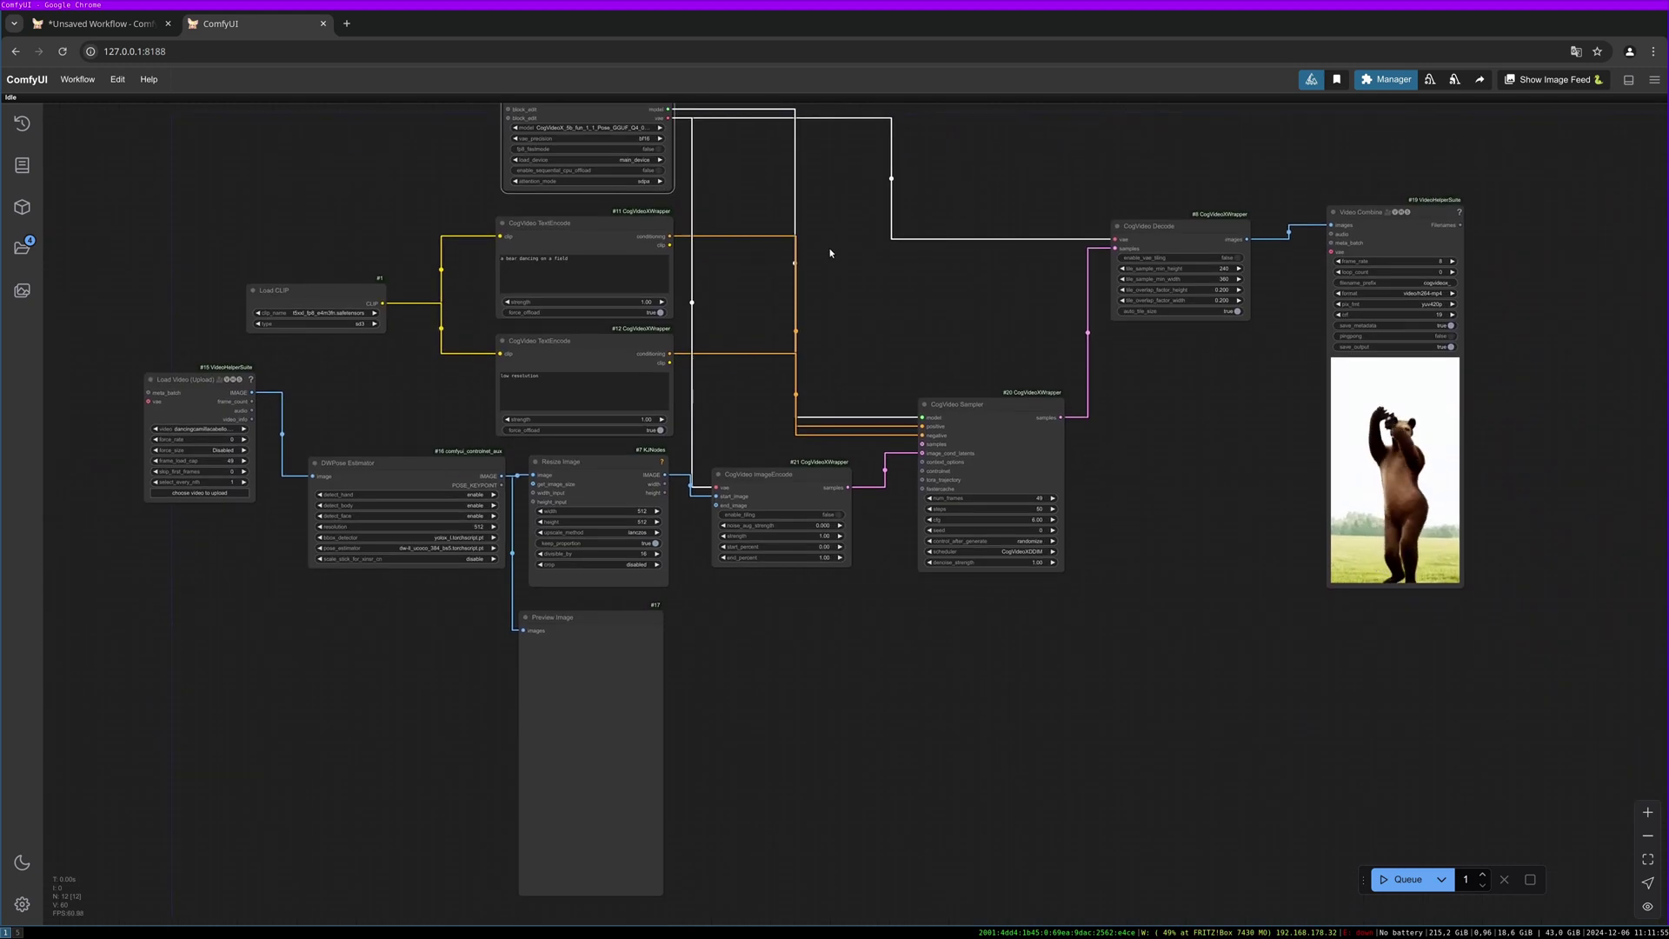
key(.)
click(1403, 879)
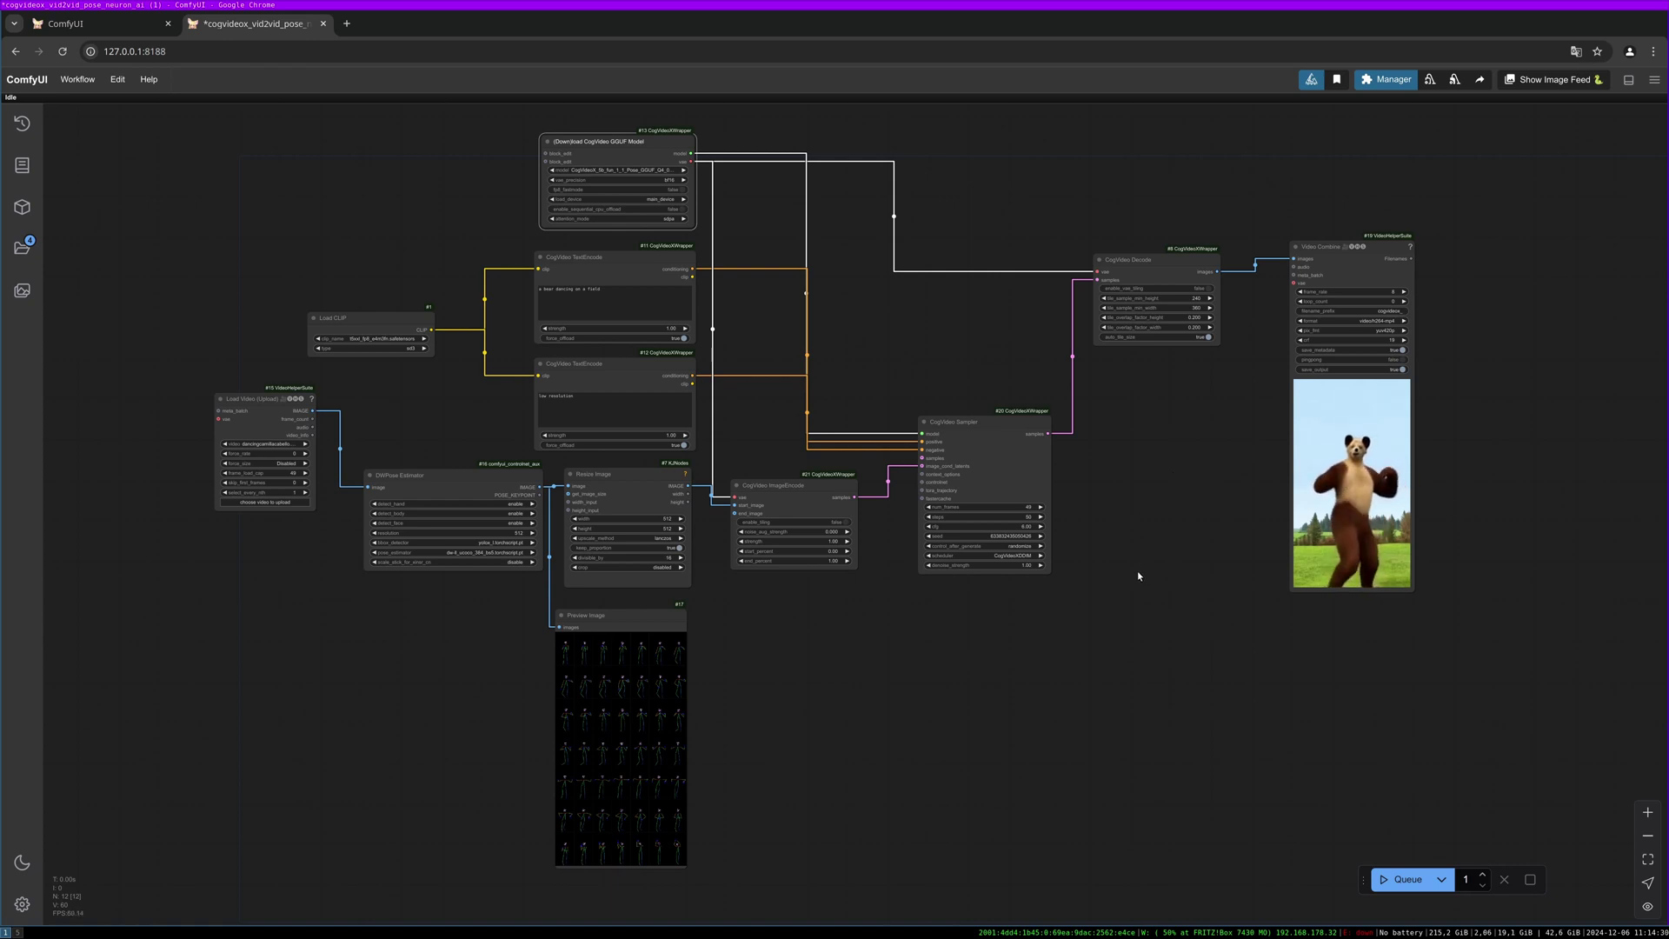
drag(1141, 577, 1109, 579)
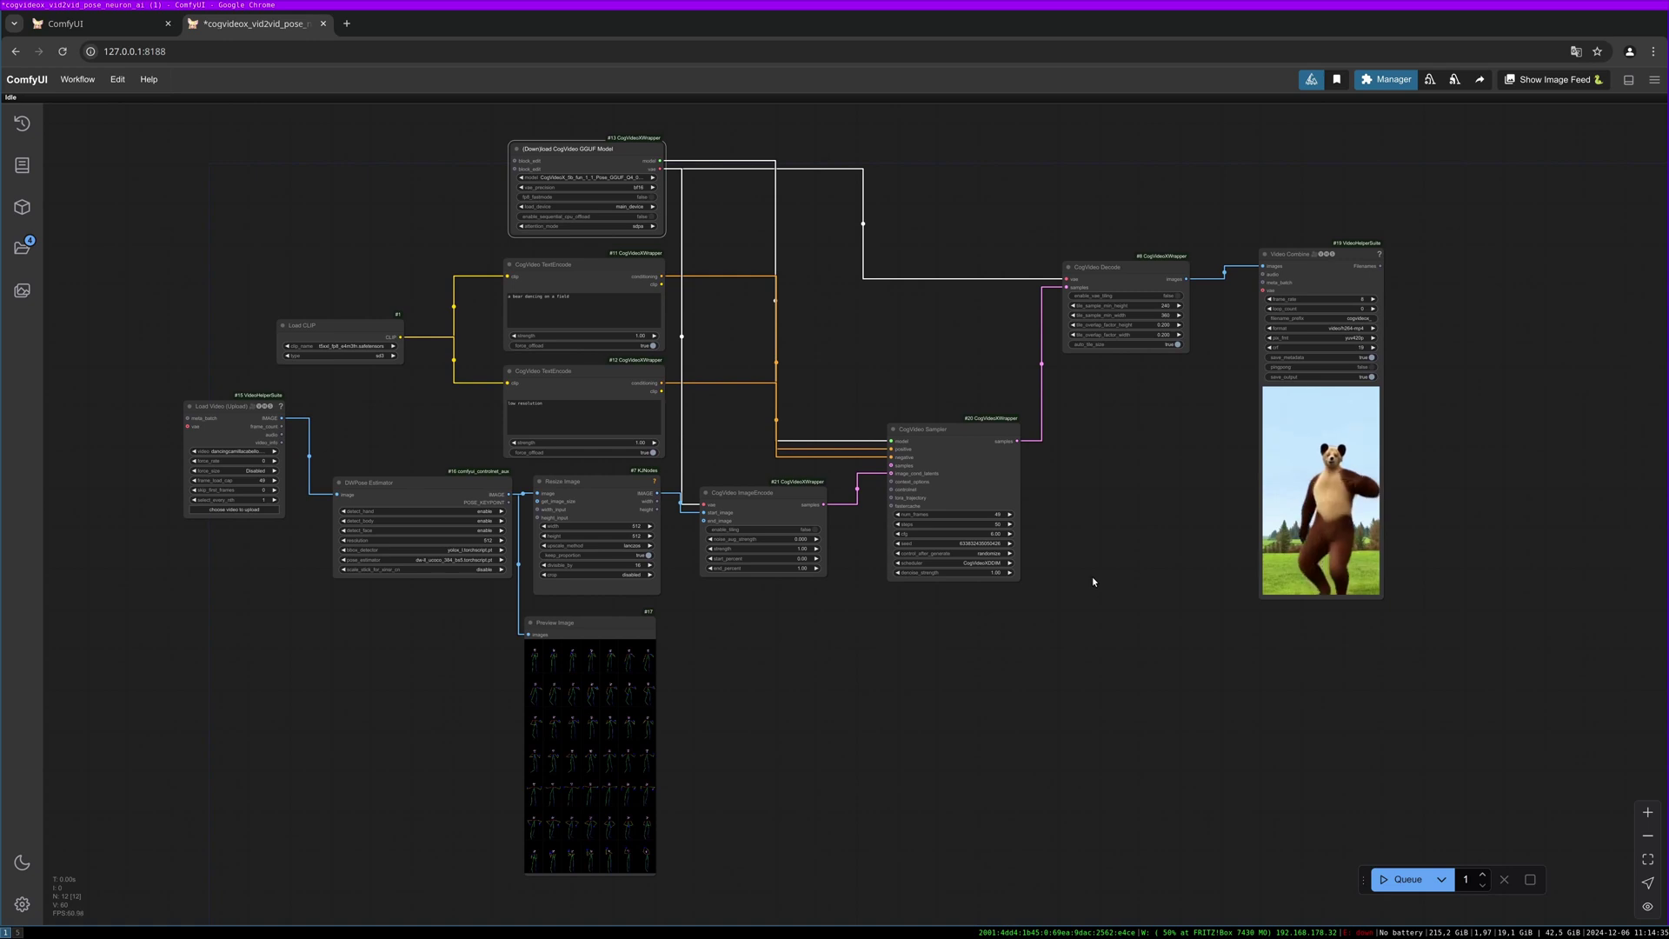